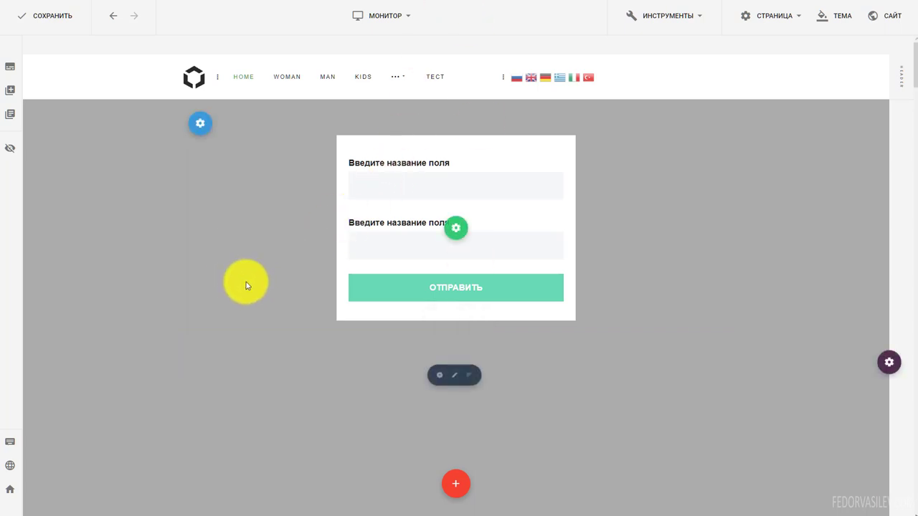
Switch to Notepad, paste the heading text, copy it back as plain text, and return to the page editor
mouse_move(466, 352)
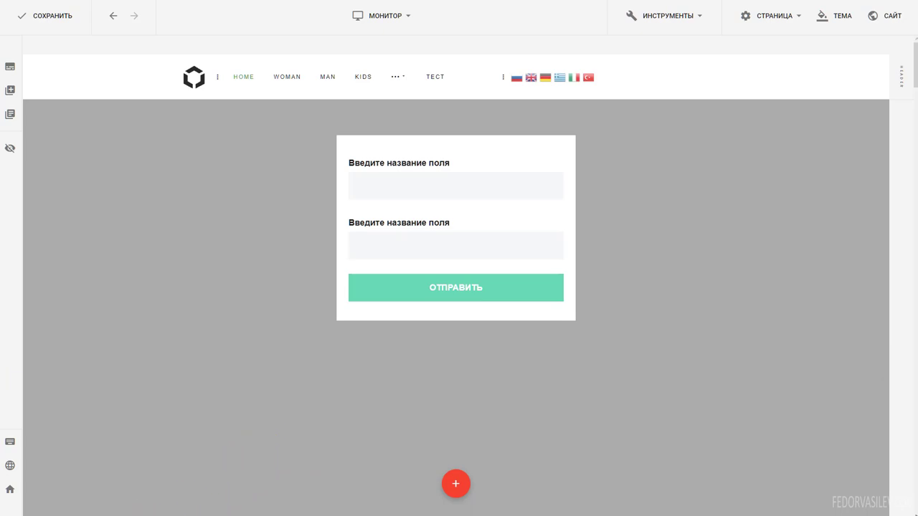
key("alt+Tab")
key("alt+Tab")
right_click(232, 323)
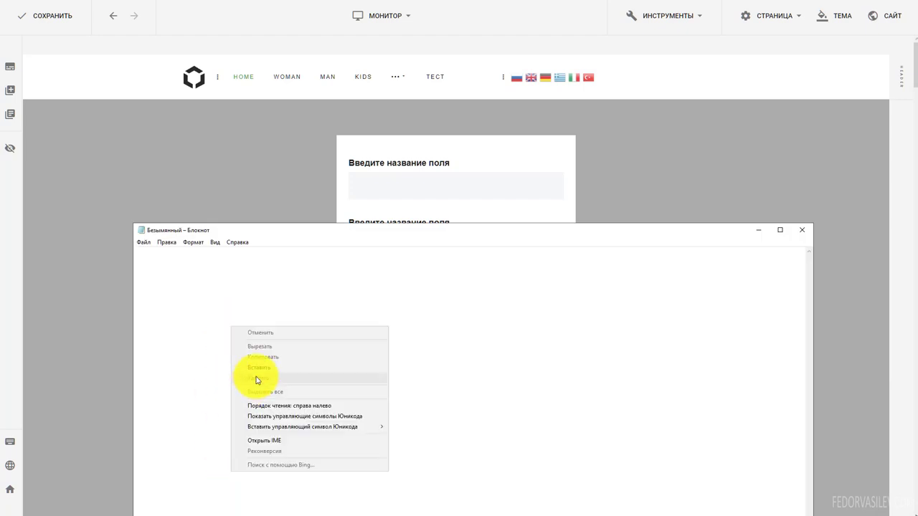
left_click(262, 367)
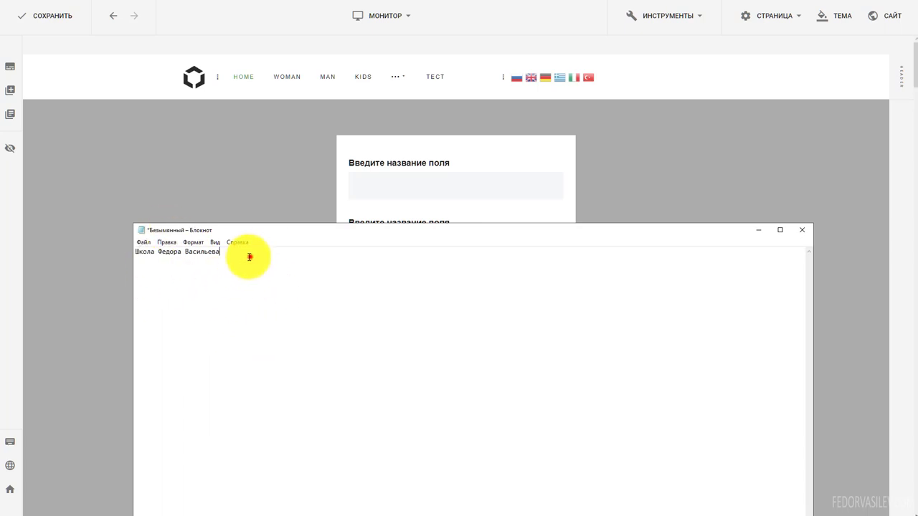
left_click_drag(250, 256, 65, 258)
key("ctrl+c")
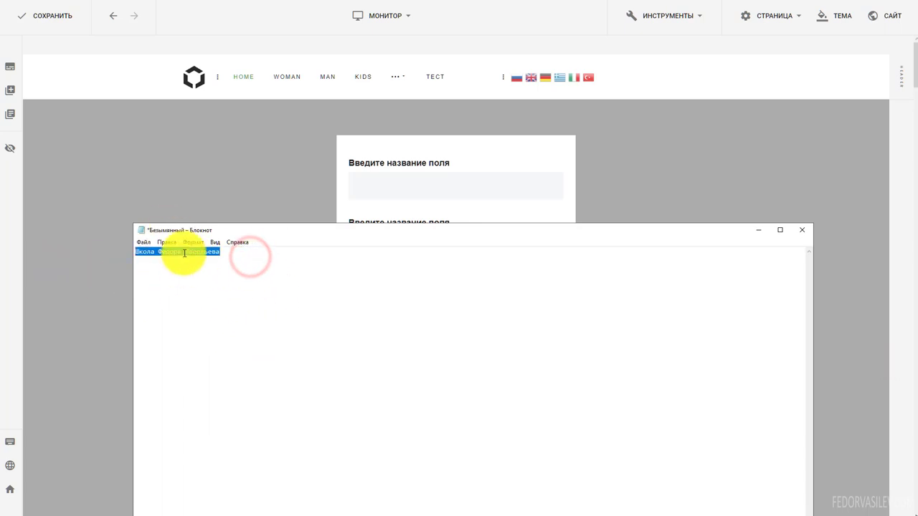
left_click(758, 231)
Open the empty text element below the form for editing and enlarge its editor window
left_click(477, 353)
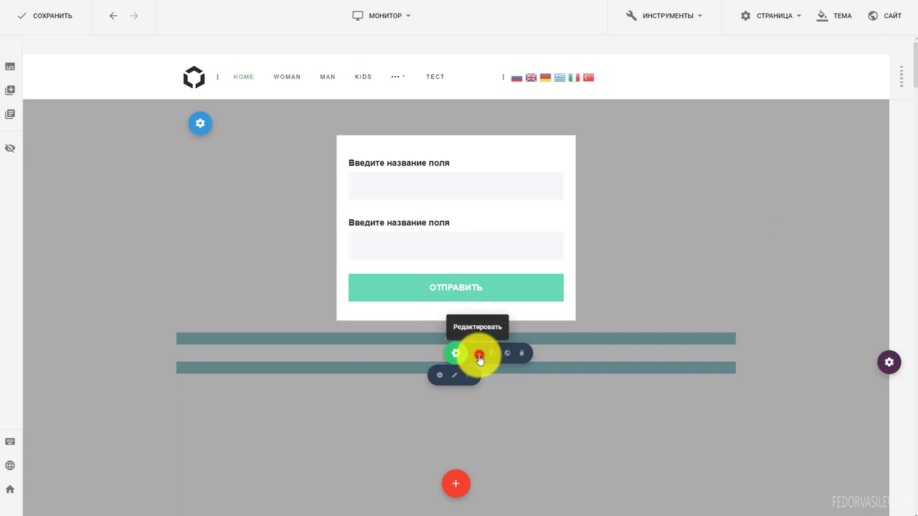
mouse_move(434, 355)
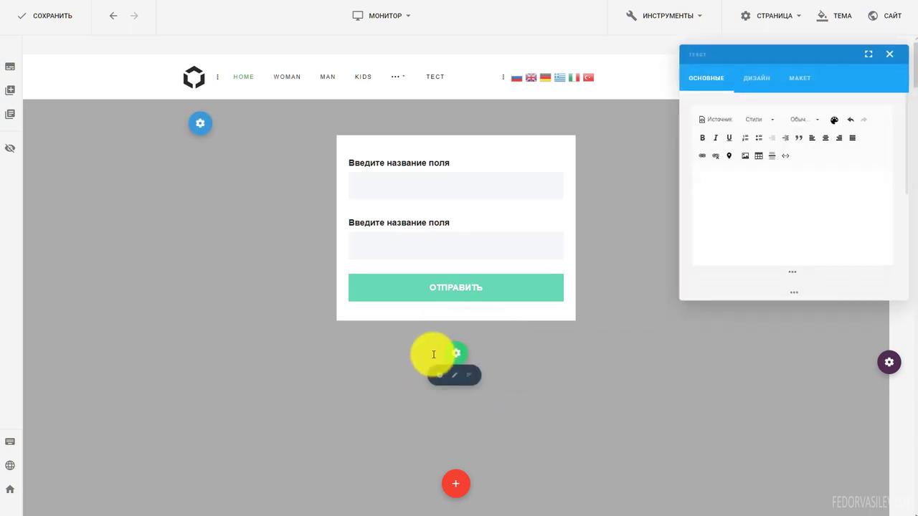
left_click_drag(776, 54, 752, 80)
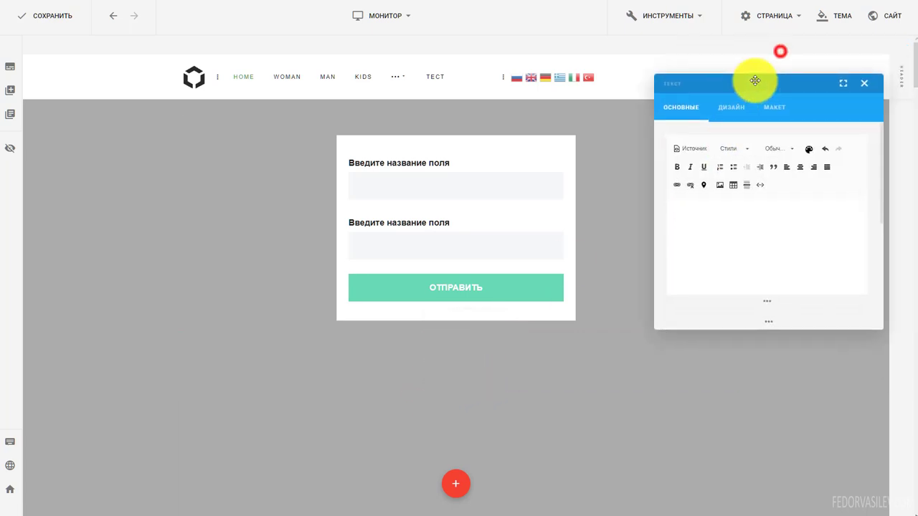
left_click(845, 84)
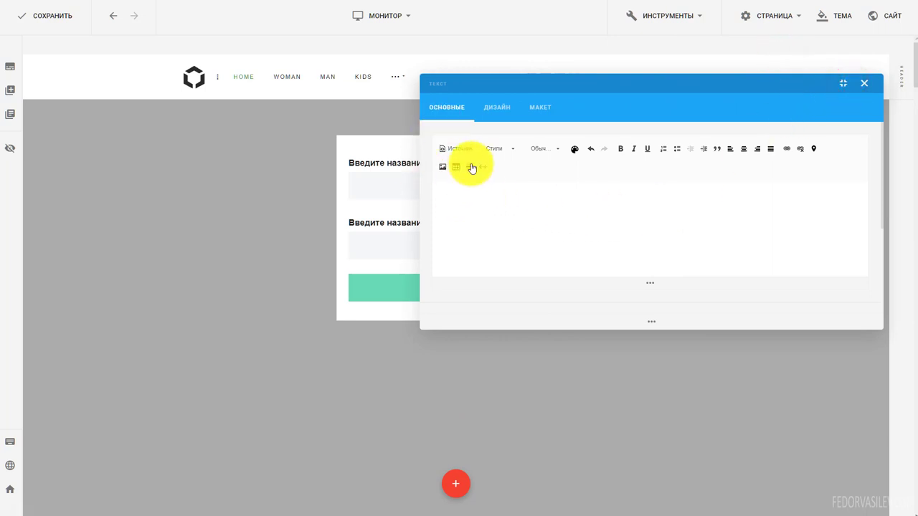
left_click(461, 195)
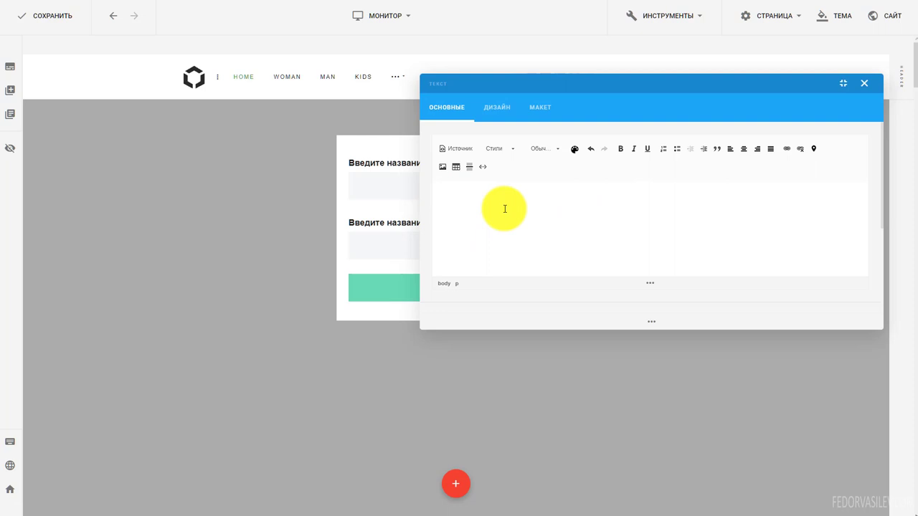
Paste the plain text into the element's HTML source, check the generated markup, and close the editor
left_click(459, 150)
right_click(461, 181)
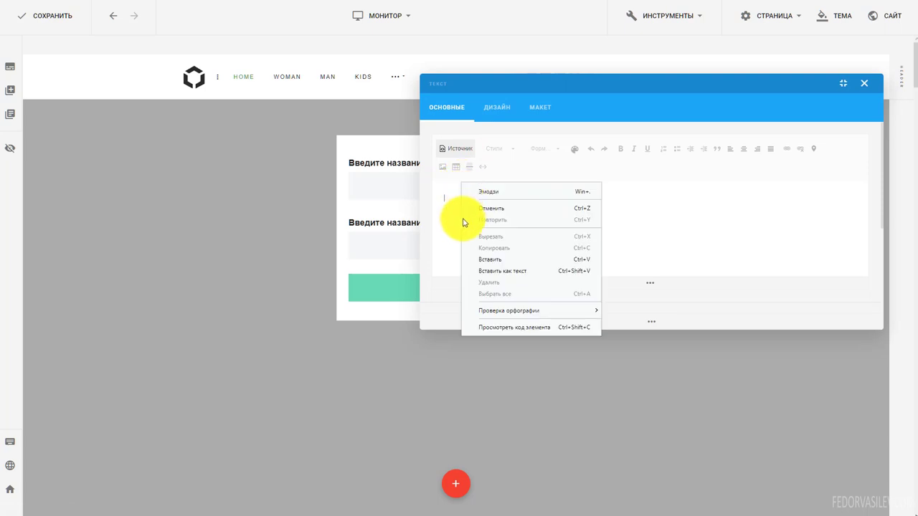
left_click(495, 258)
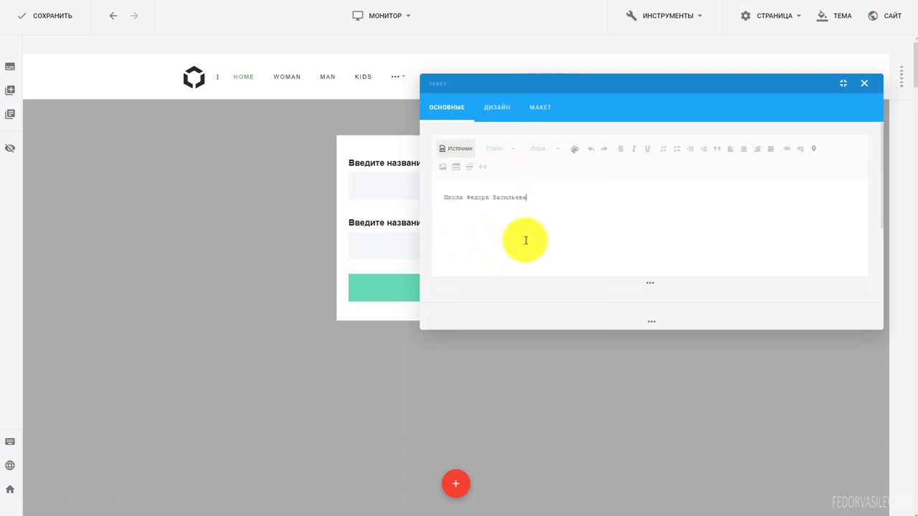
left_click(455, 148)
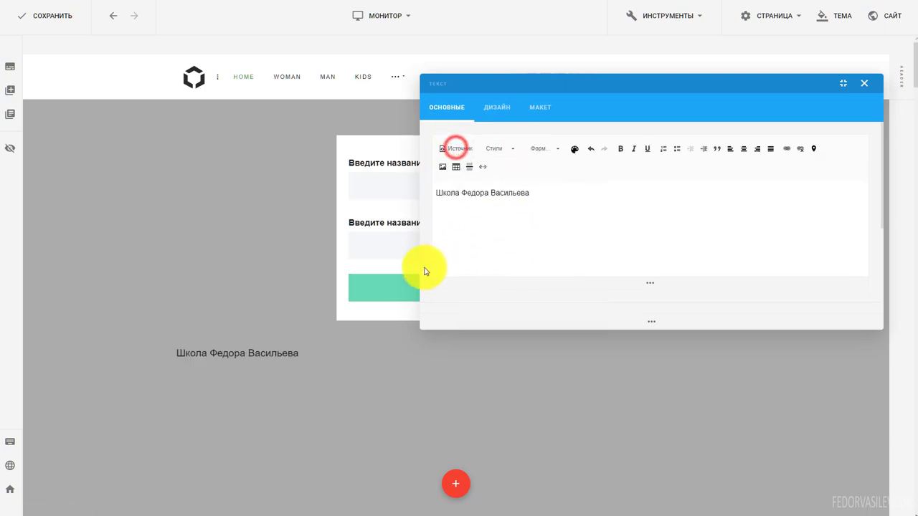
left_click(457, 149)
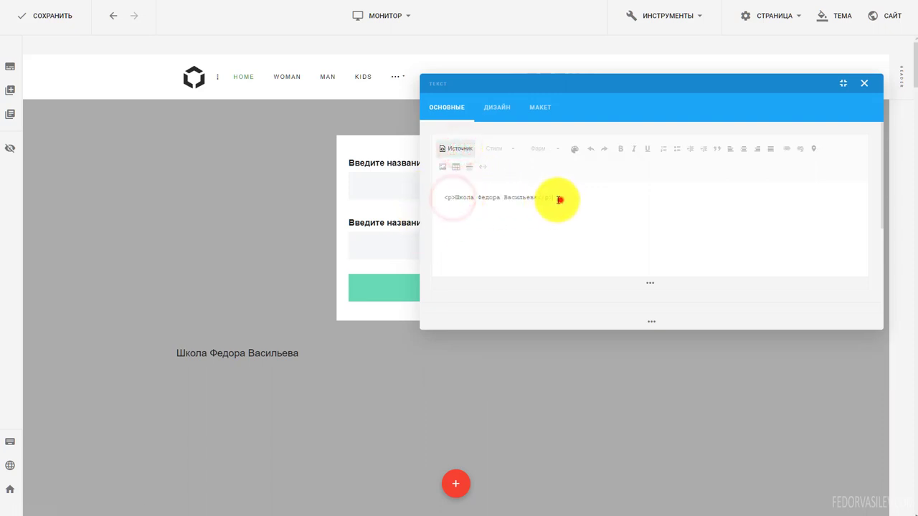
left_click_drag(560, 198, 538, 199)
left_click(610, 222)
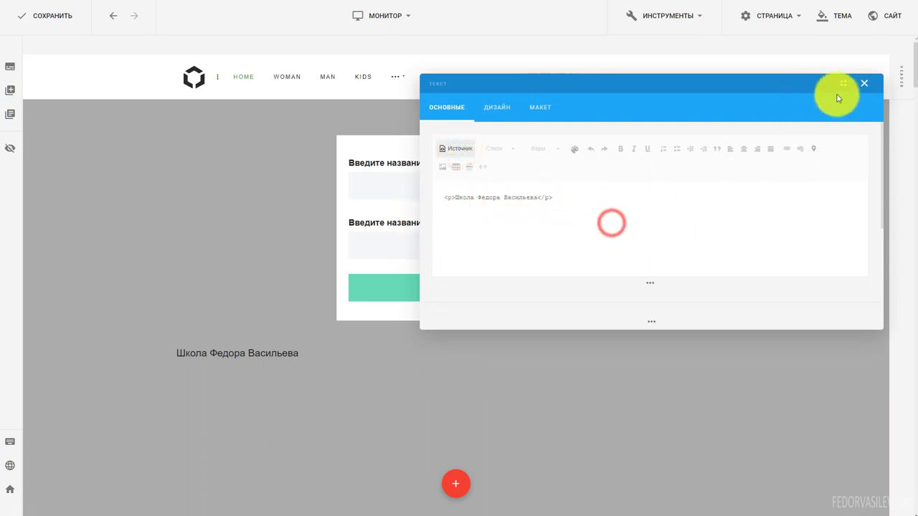
left_click(866, 83)
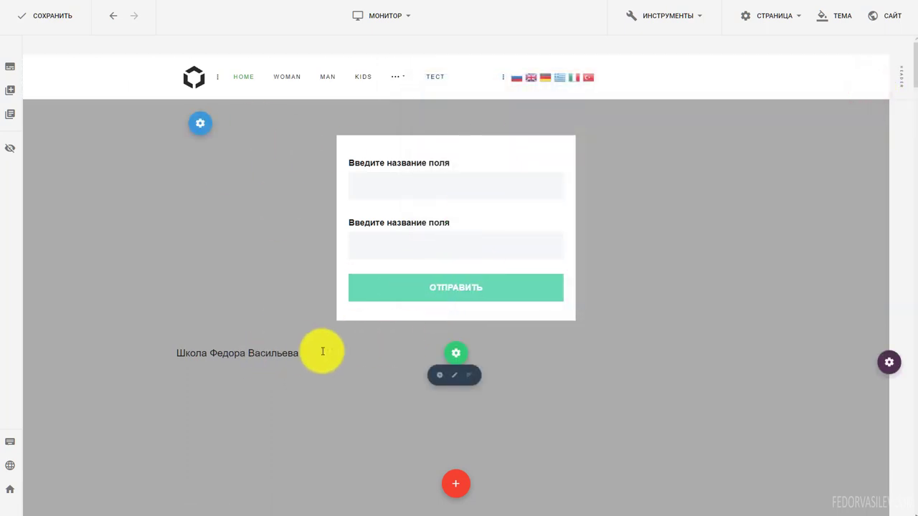
Delete the pasted plain text from the text element directly on the page
left_click_drag(313, 355, 137, 346)
key("BackSpace")
left_click(208, 304)
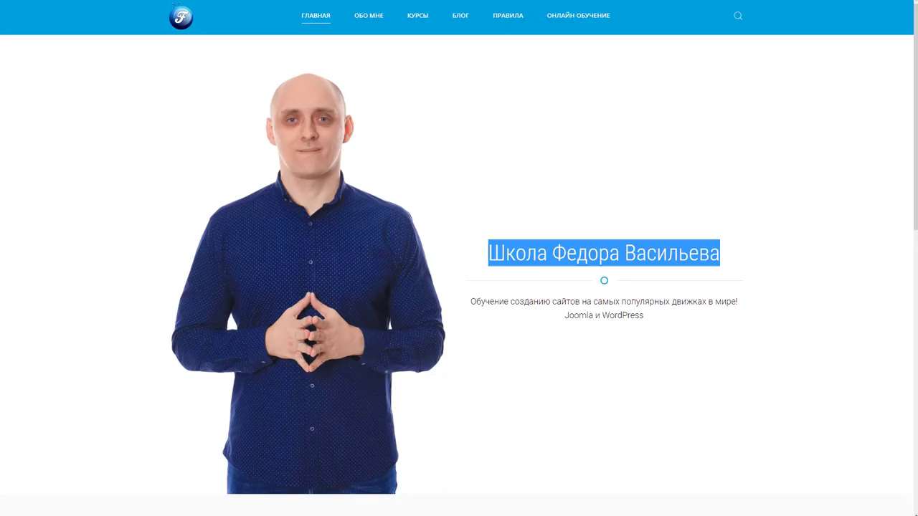
Copy the formatted main heading with the school name from the school website's home page
left_click(723, 305)
left_click_drag(727, 251, 487, 254)
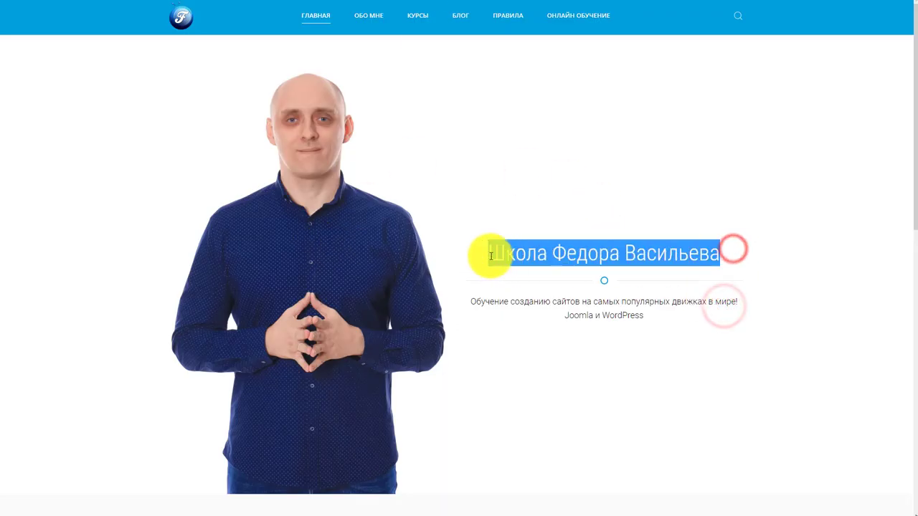
left_click(626, 215)
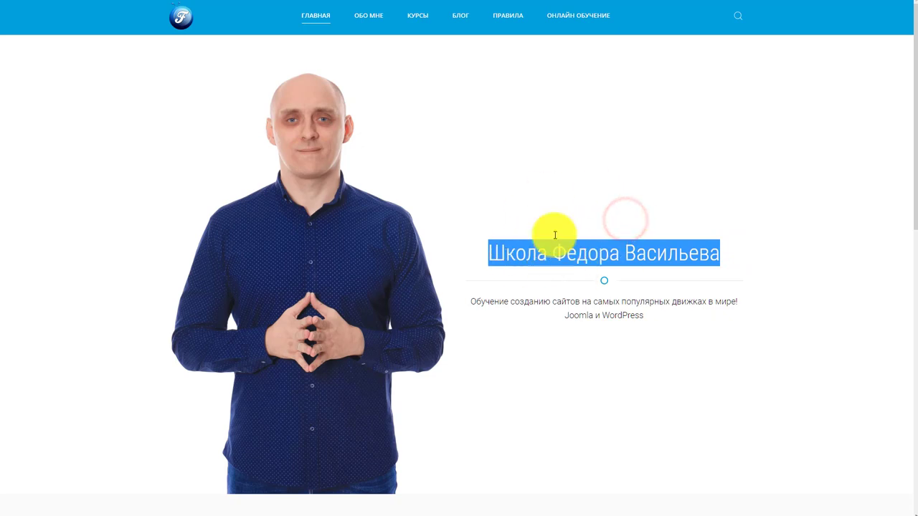
left_click(511, 253)
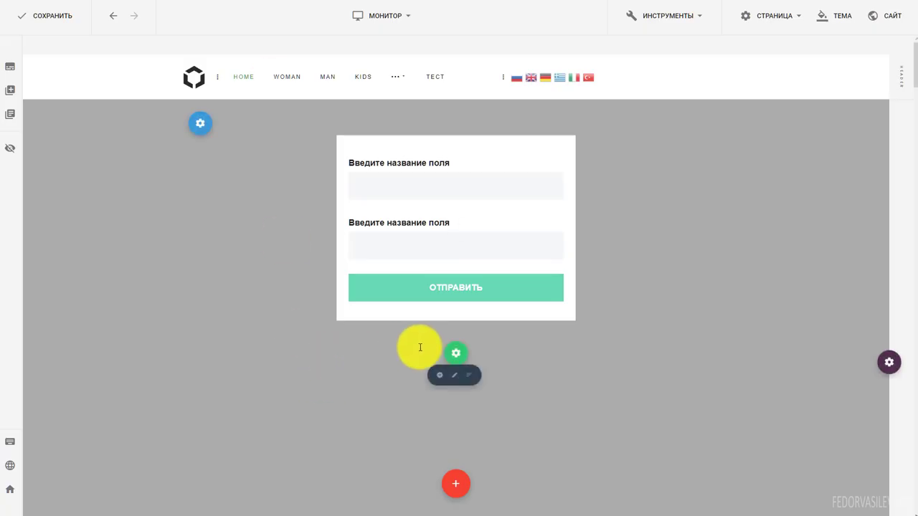
Paste the copied heading with its formatting directly into the empty text element below the form
mouse_move(451, 354)
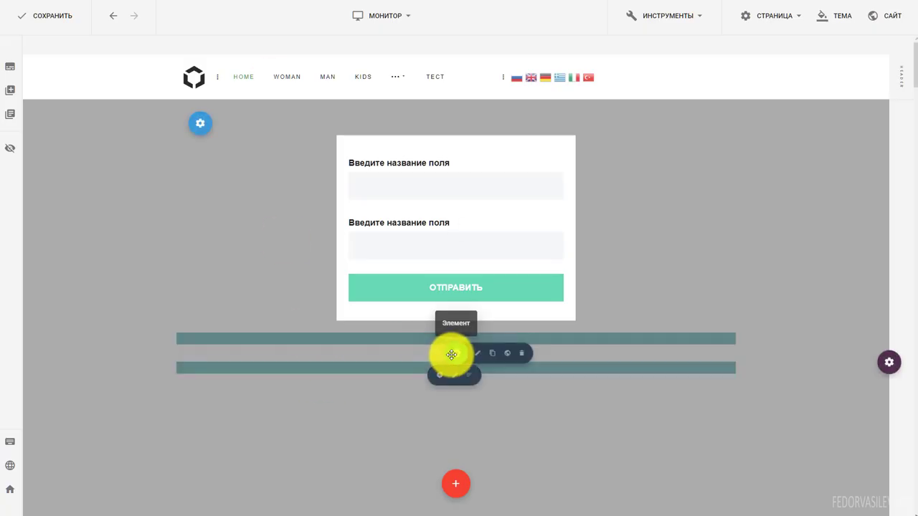
mouse_move(455, 356)
left_mouse_down()
mouse_move(381, 368)
mouse_move(405, 348)
left_mouse_up()
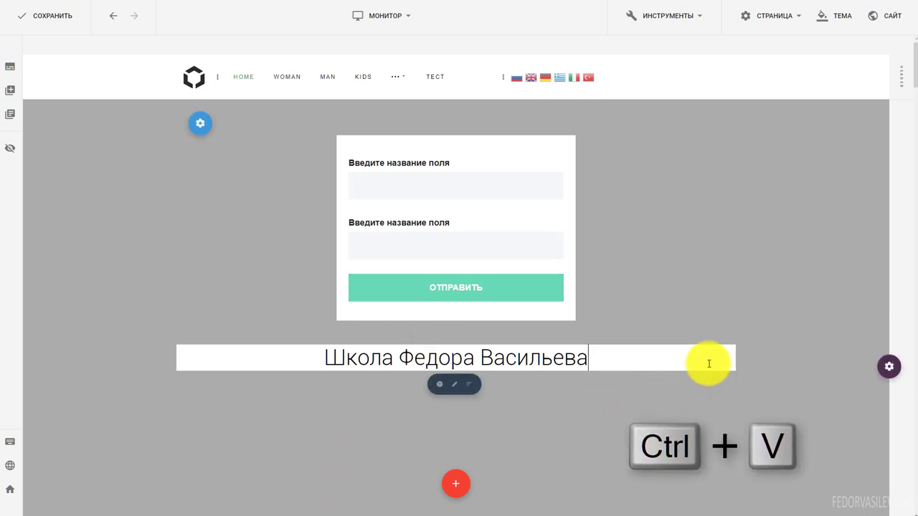
mouse_move(394, 367)
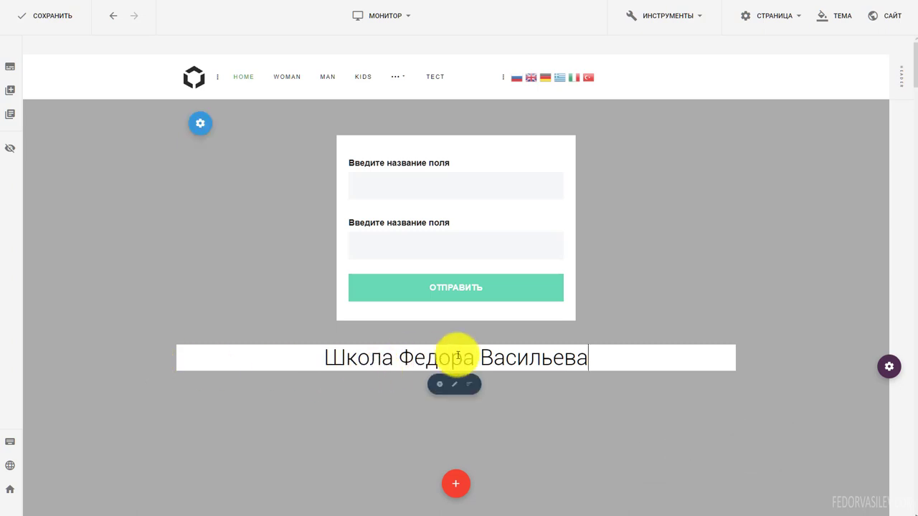
left_click(399, 416)
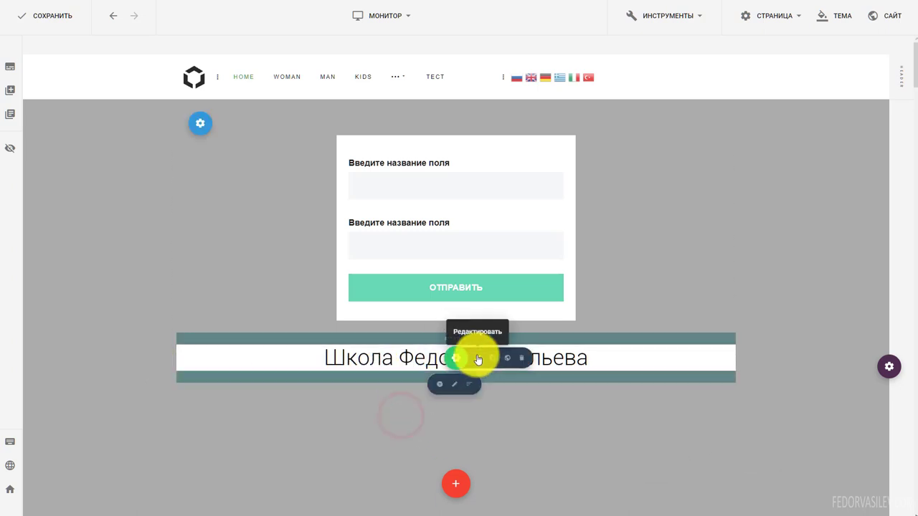
Open the text element's HTML source and examine the inline font, colour and size styles carried over with the pasted heading
left_click(477, 358)
left_click(460, 148)
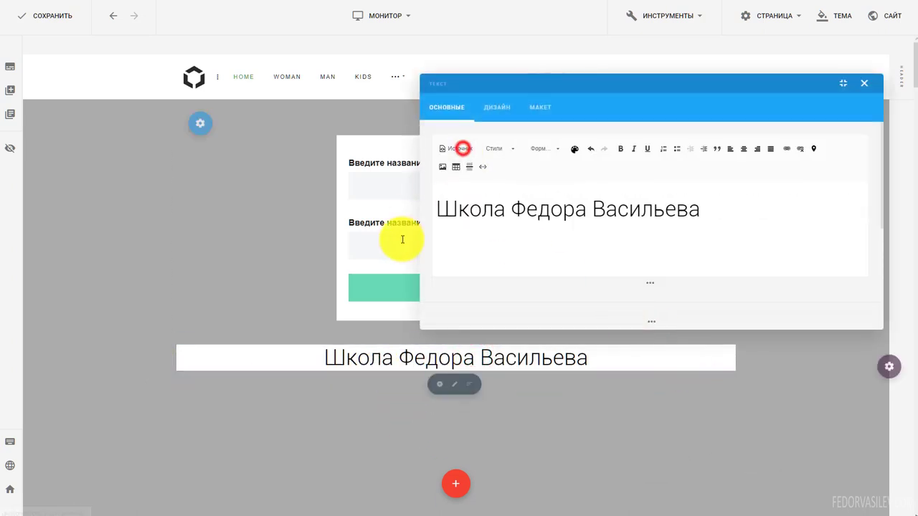
left_click(468, 149)
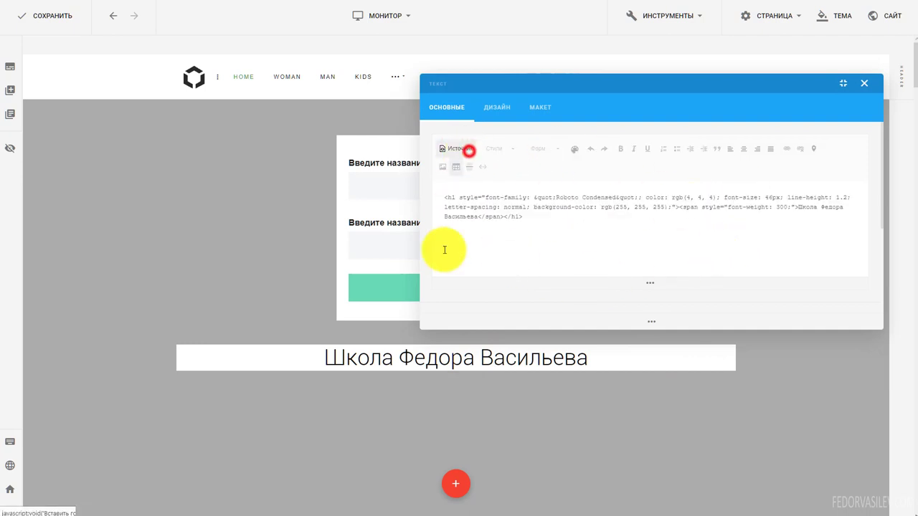
left_click_drag(444, 197, 665, 198)
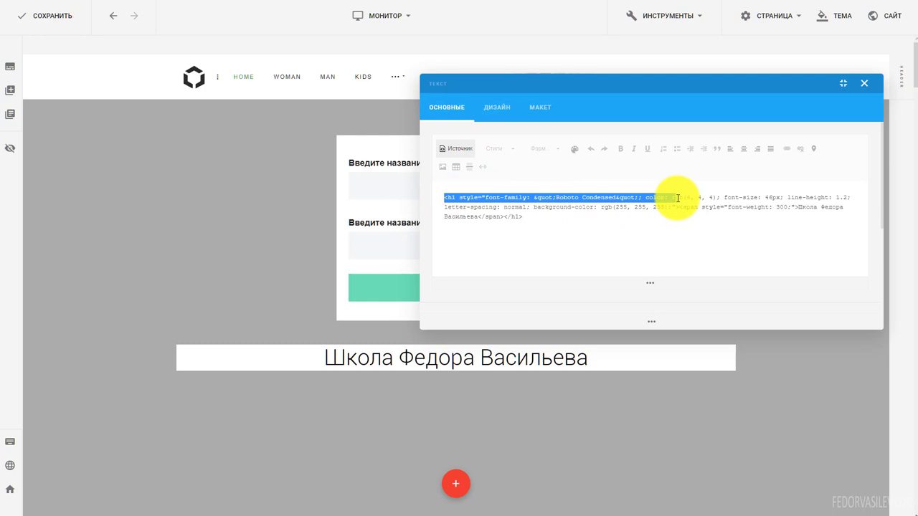
left_click(589, 203)
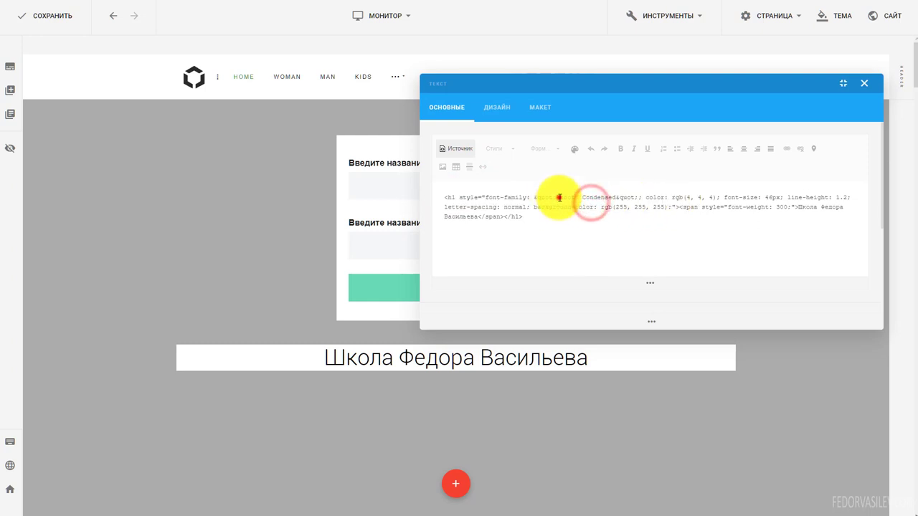
left_click_drag(559, 197, 626, 199)
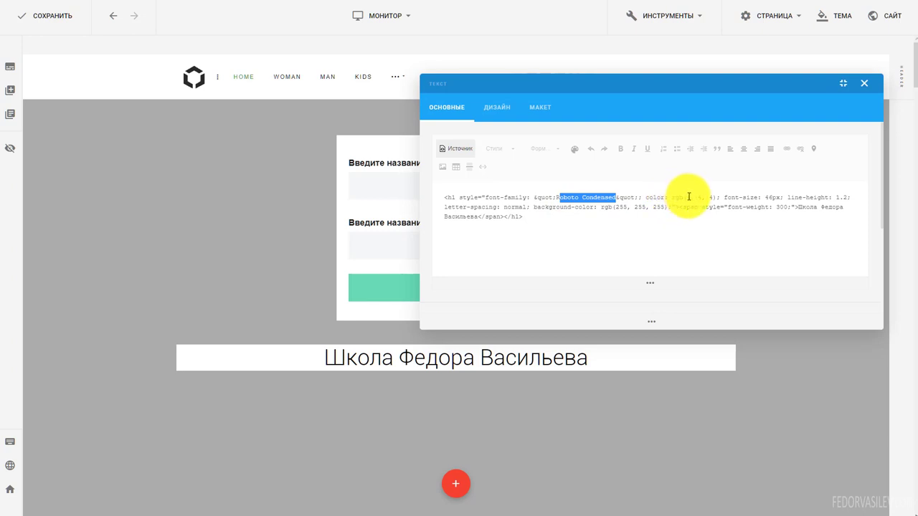
left_click_drag(689, 197, 828, 204)
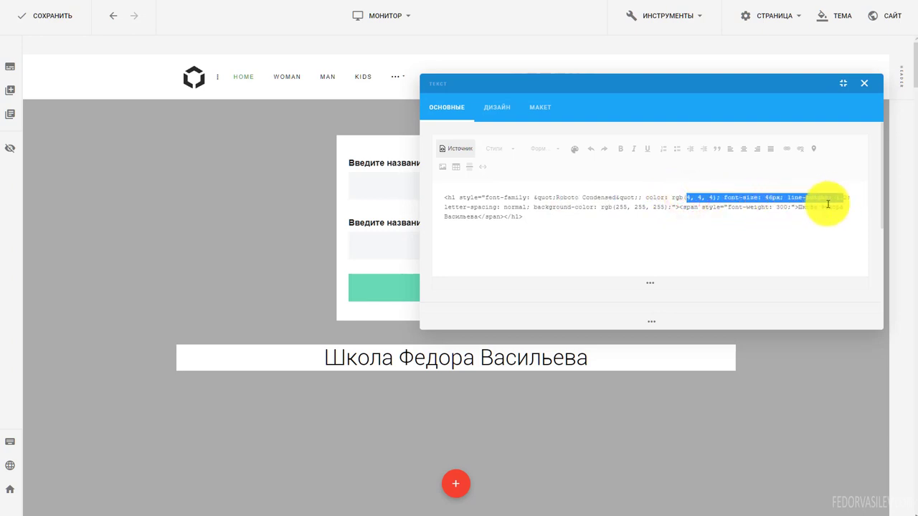
left_click(690, 231)
left_click_drag(704, 196, 446, 199)
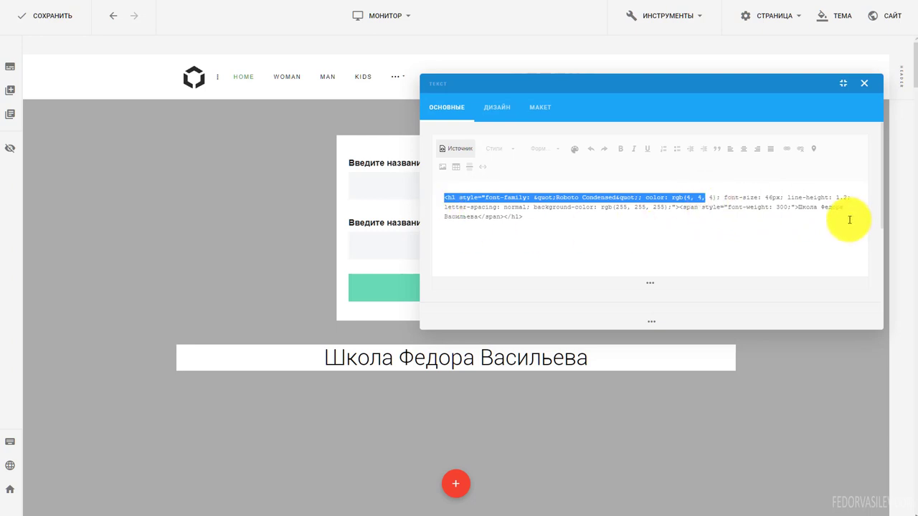
left_click(409, 404)
Clear all code from the text element's HTML source, return to the visual view and close the editor
mouse_move(465, 359)
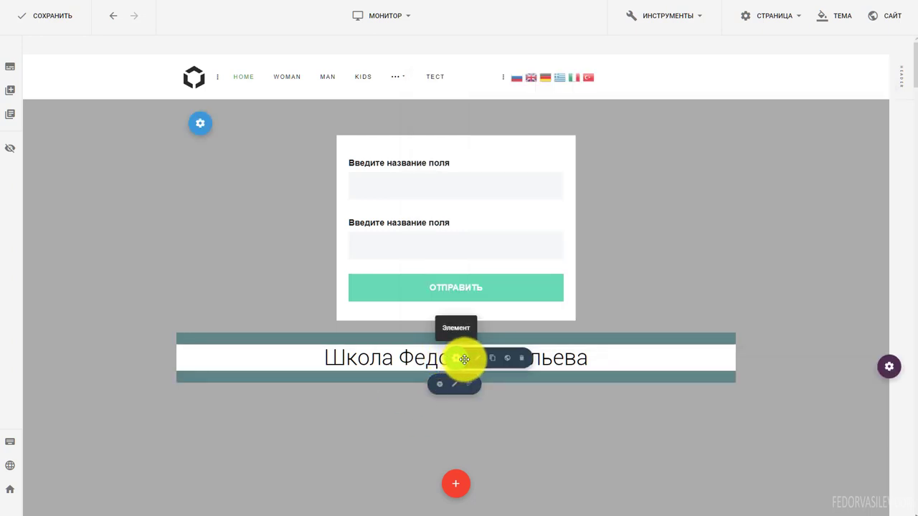
left_click(477, 357)
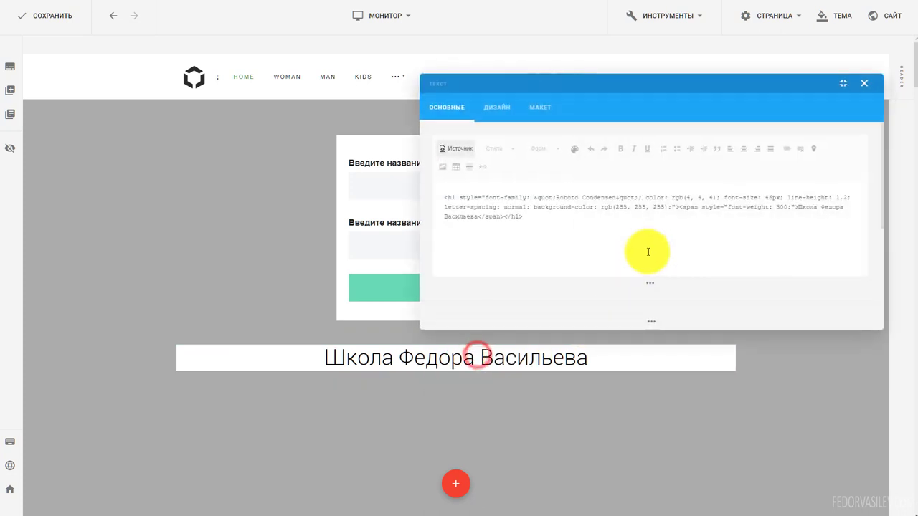
left_click(621, 231)
key("ctrl+a")
key("Delete")
left_click(453, 149)
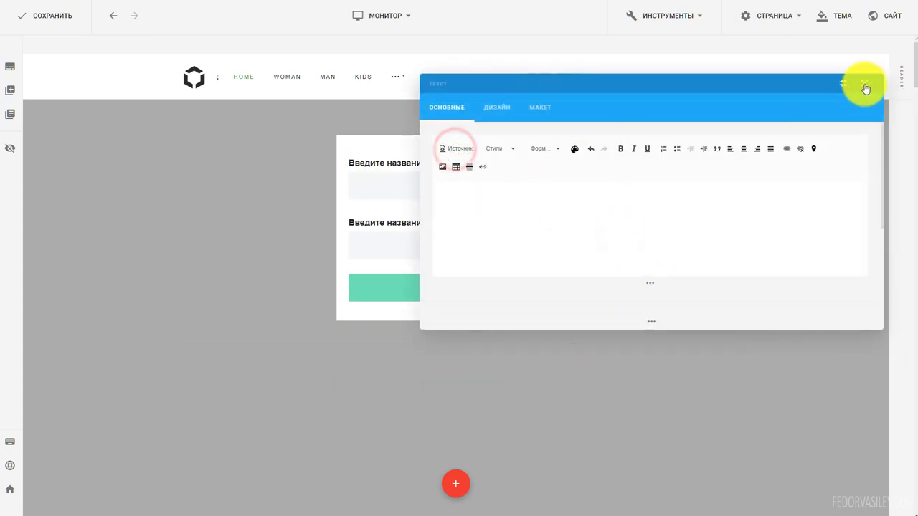
left_click(865, 85)
Reopen the text element below the form and paste the copied school heading as a main heading without its inline styles
left_click(477, 352)
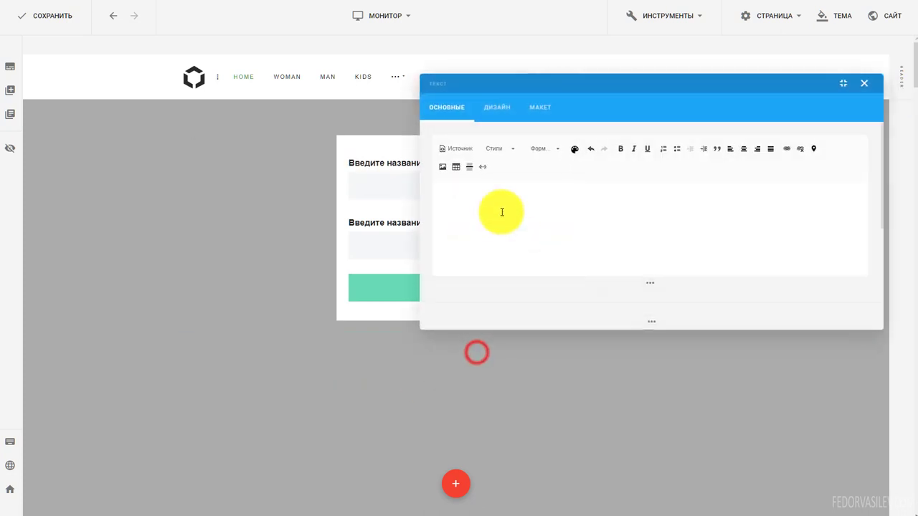
right_click(498, 204)
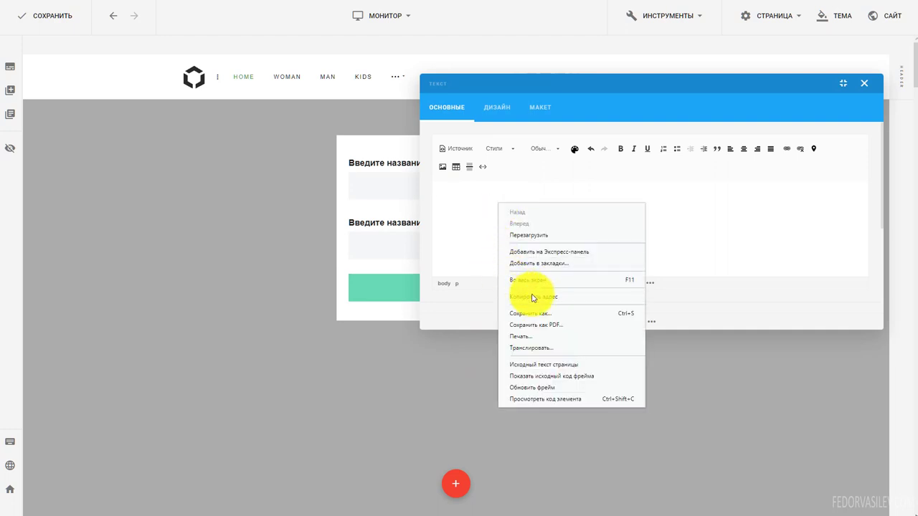
left_click(476, 217)
type("Школа Федора Васильева")
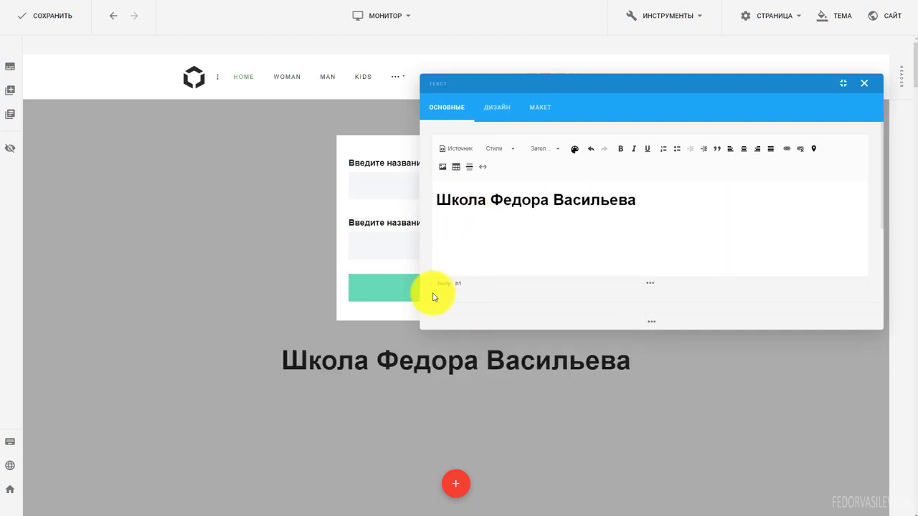
Examine the text element's HTML source, checking the h1 tags around the pasted heading, and close the editor from the visual view
left_click(456, 148)
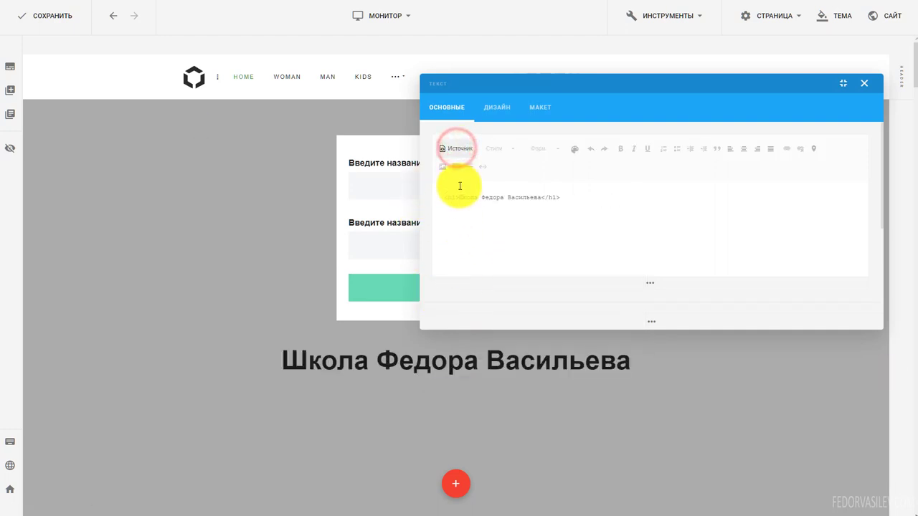
left_click(459, 148)
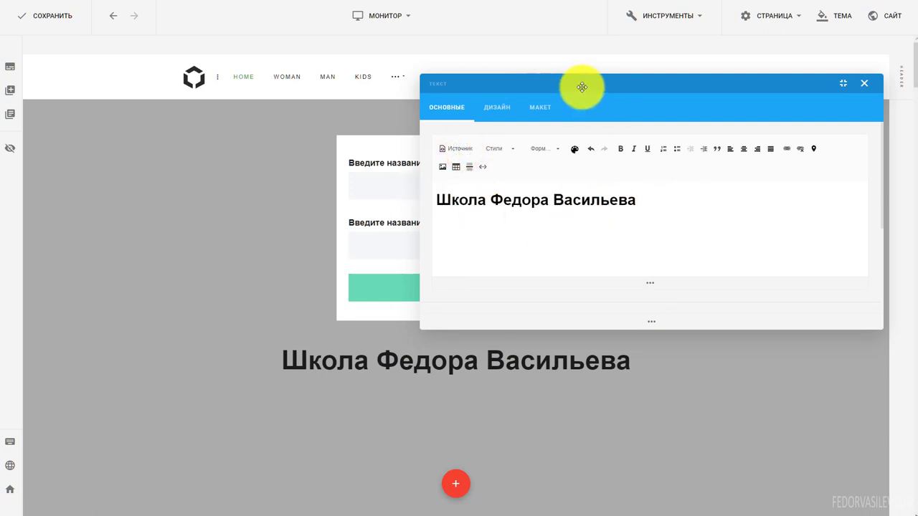
left_click_drag(582, 87, 345, 50)
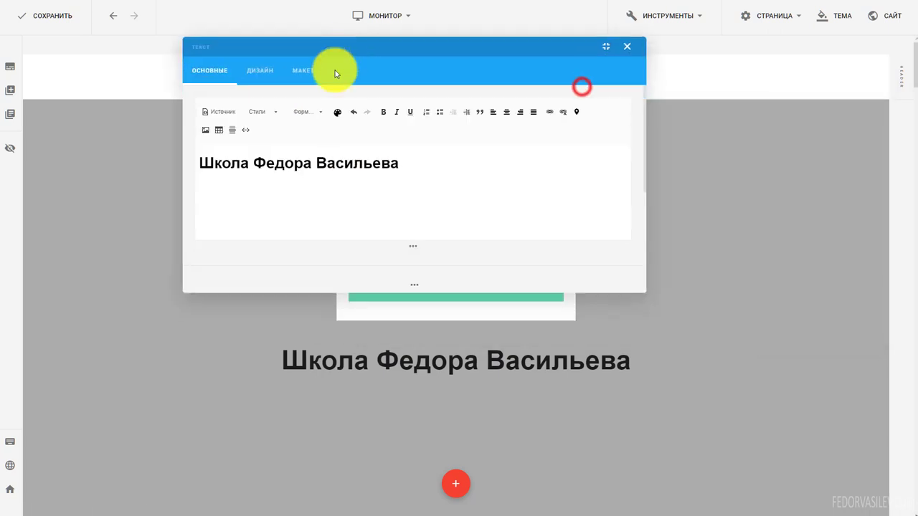
left_click(203, 112)
double_click(220, 161)
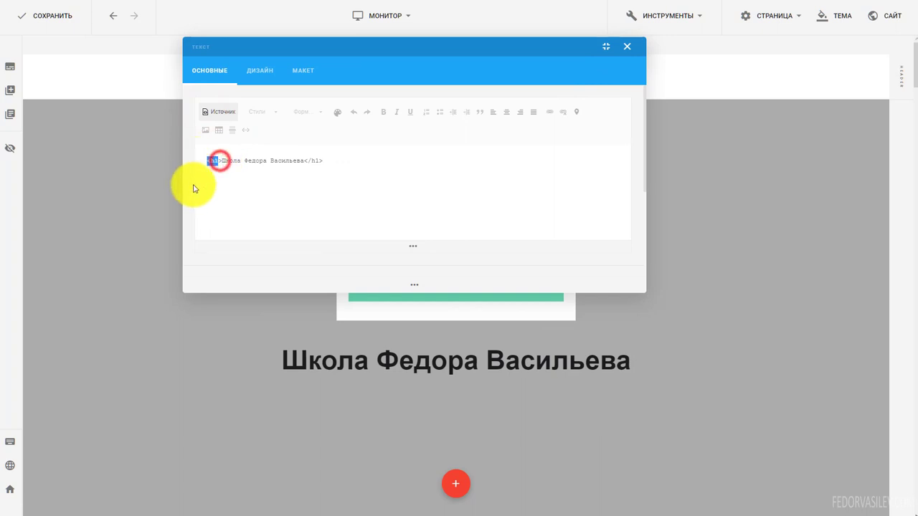
left_click(303, 168)
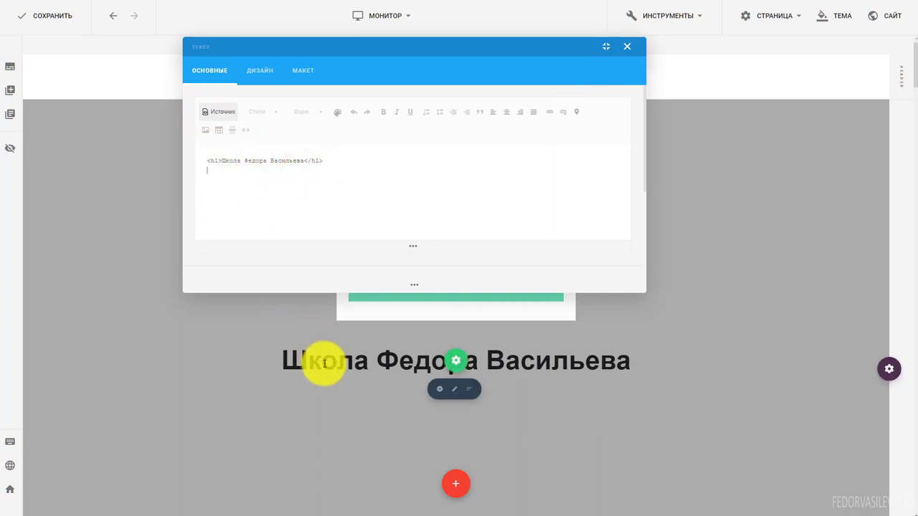
left_click(310, 178)
left_click(323, 161)
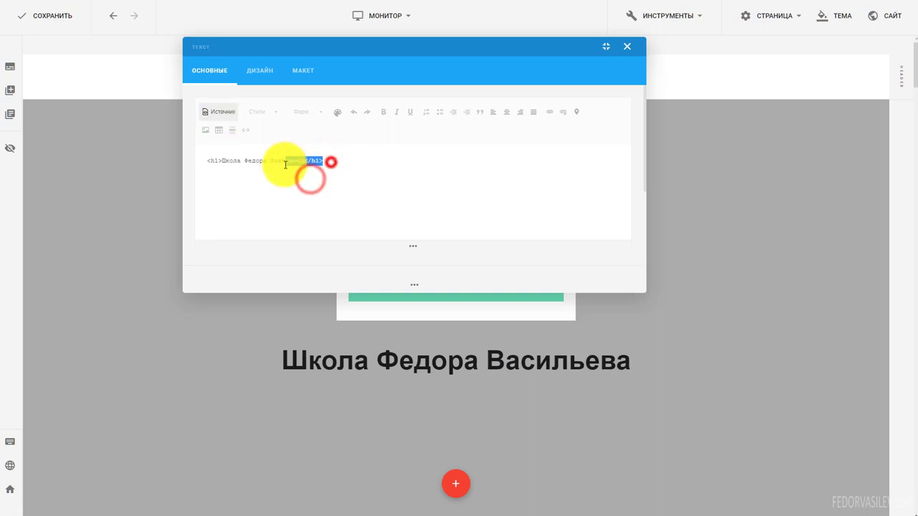
left_click(189, 161, "shift")
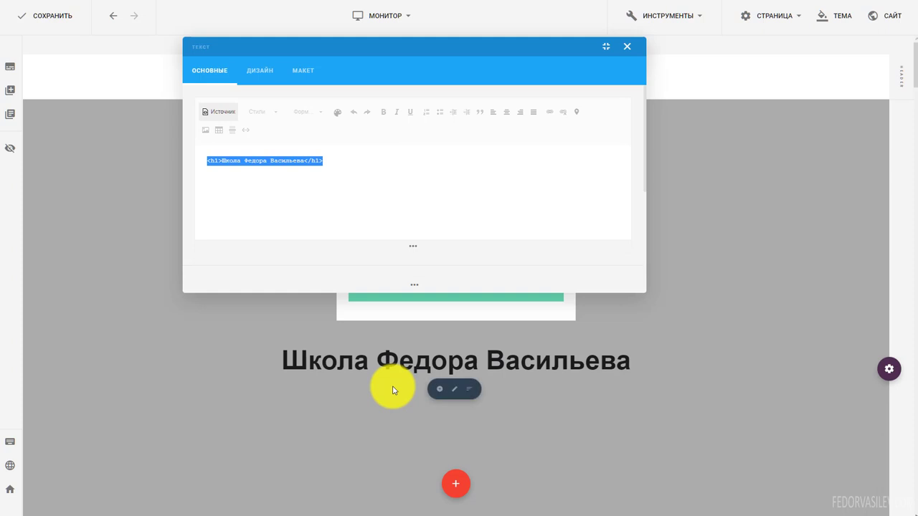
left_click(350, 207)
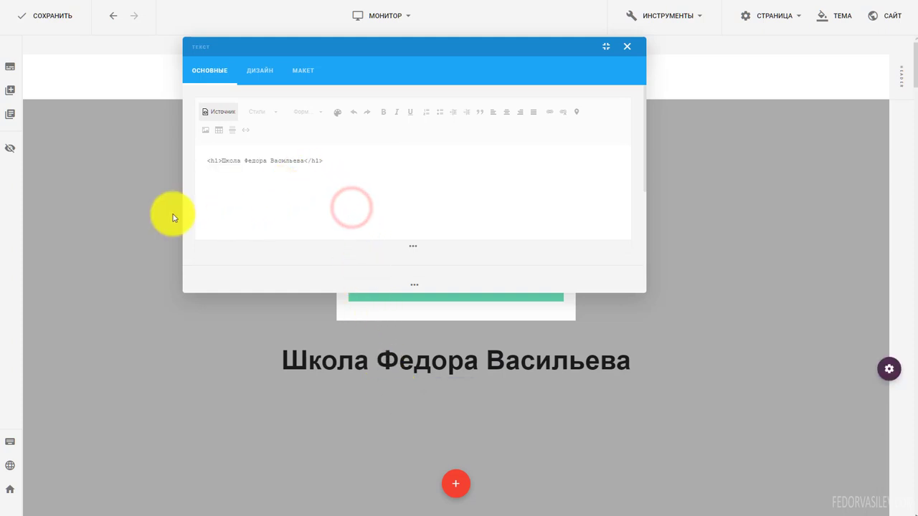
left_click(328, 161)
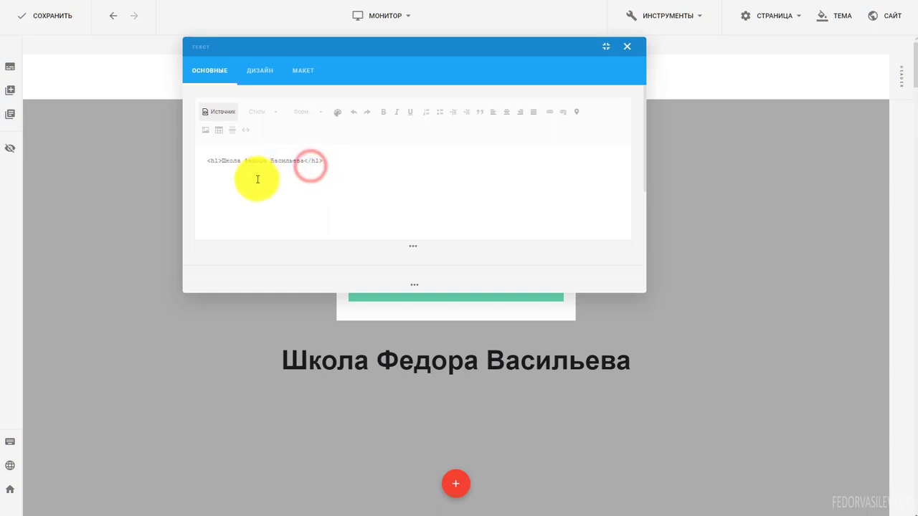
left_click(213, 111)
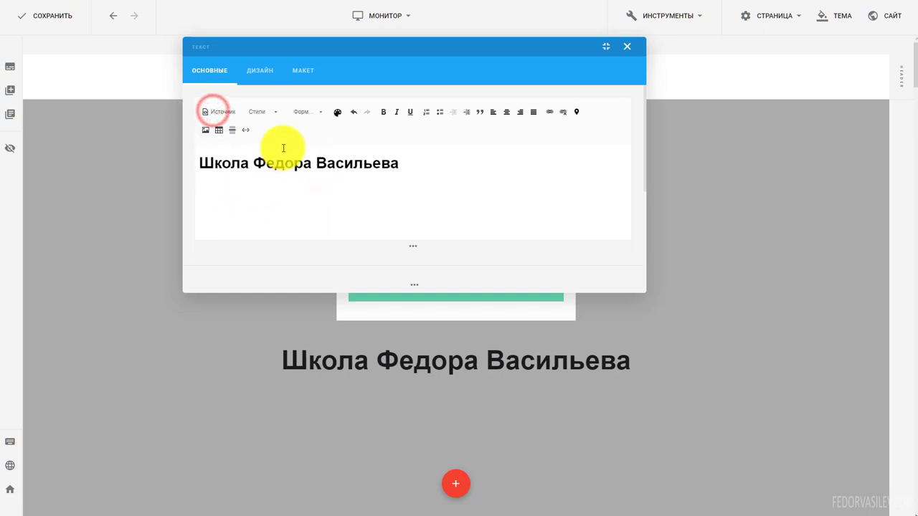
left_click(625, 46)
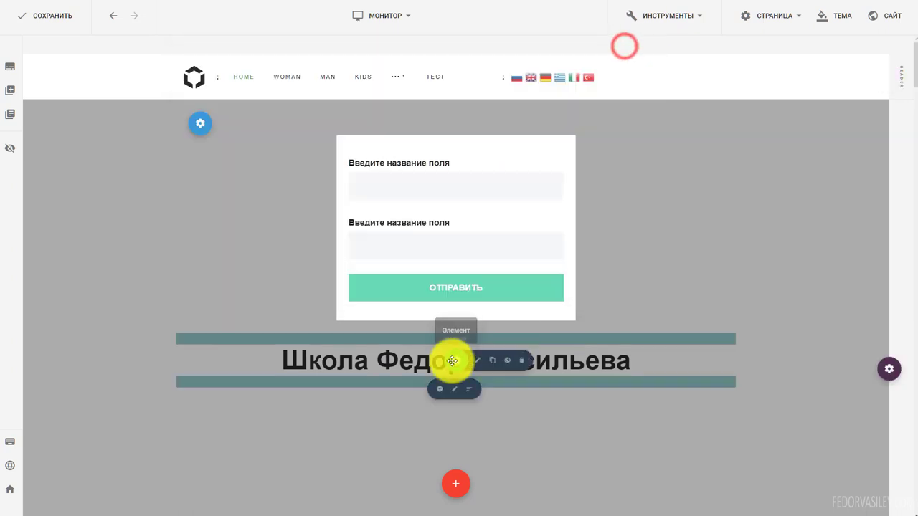
Reopen the text element's editor, delete the pasted heading and close the editor
left_click(476, 358)
left_click_drag(426, 168, 160, 236)
key("BackSpace")
left_click(626, 46)
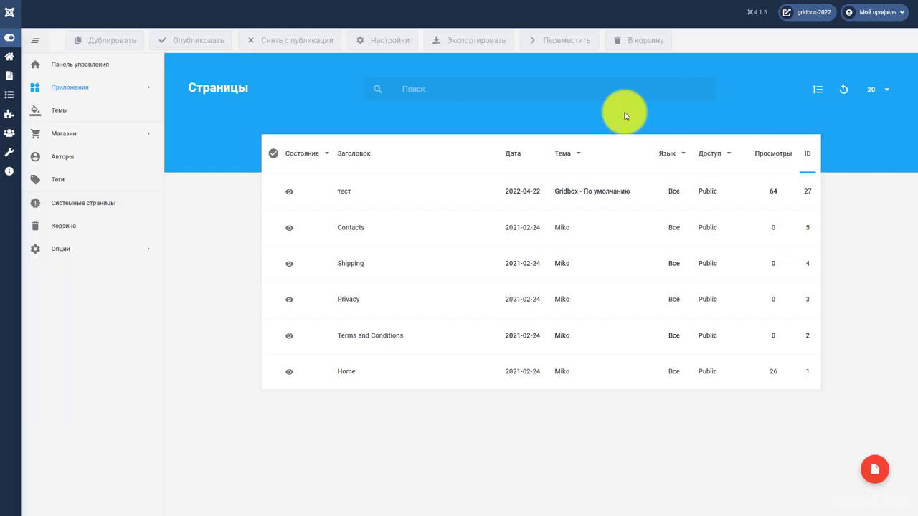
Switch to the Gridbox administration in Joomla and install the available Gridbox update from its control panel
left_click(117, 61)
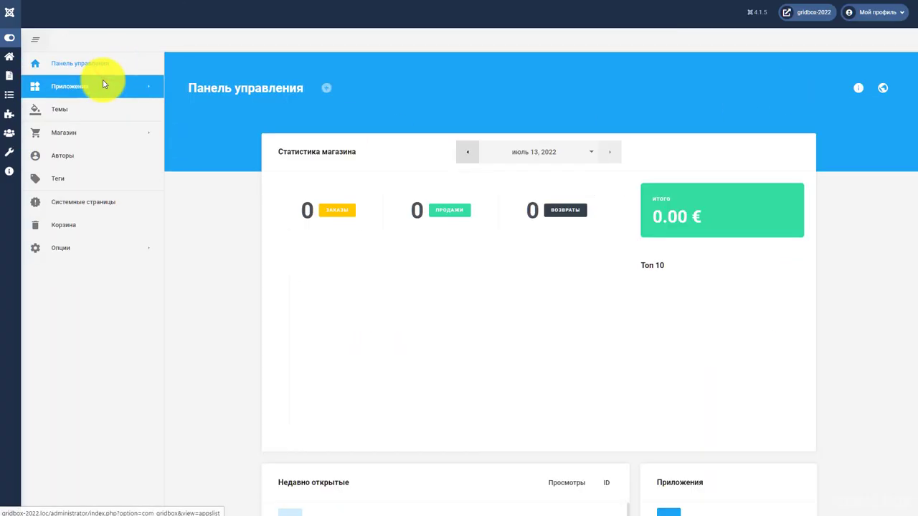
left_click(103, 85)
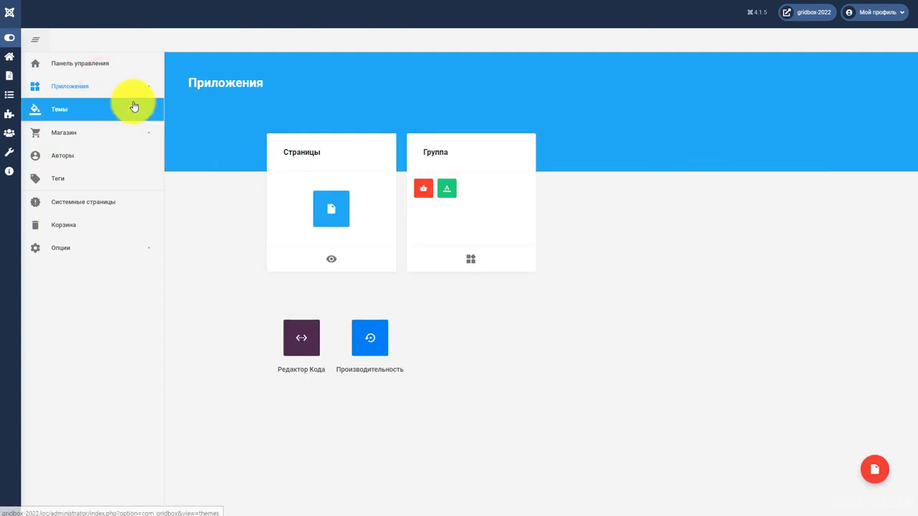
left_click(131, 90)
left_click(134, 72)
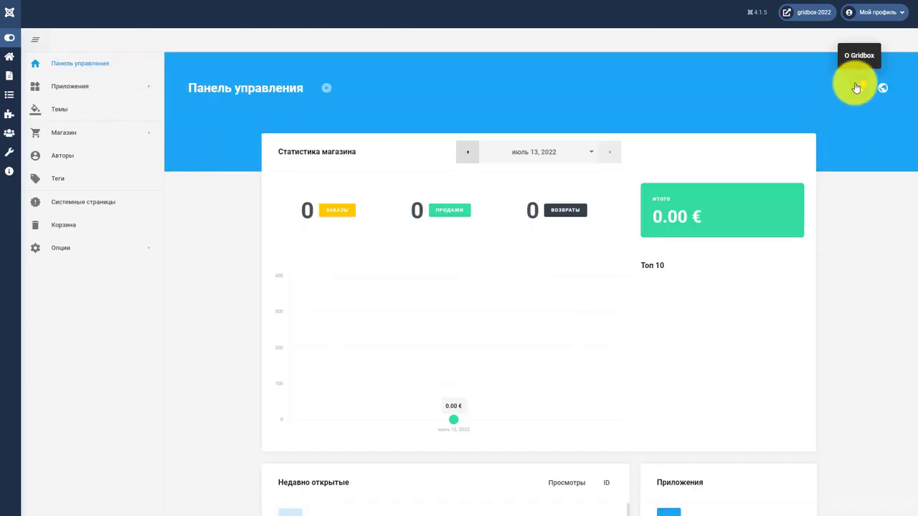
left_click(859, 91)
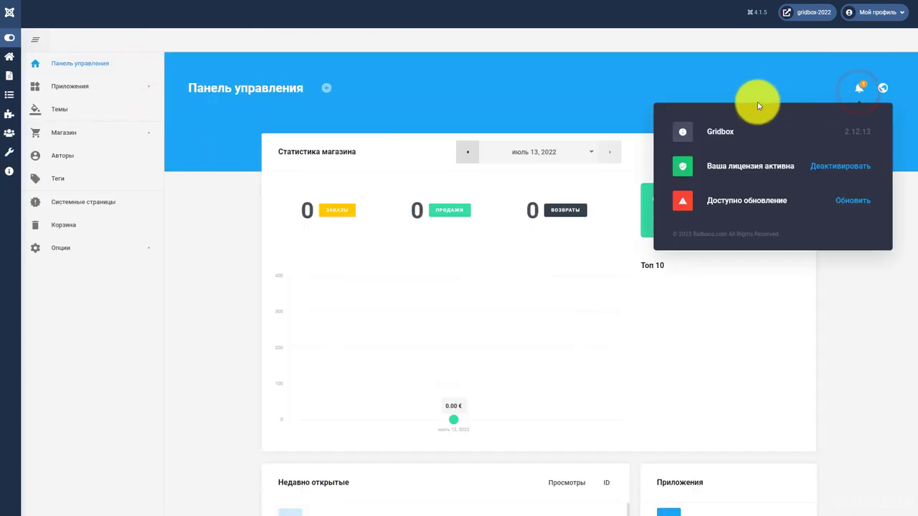
left_click(846, 203)
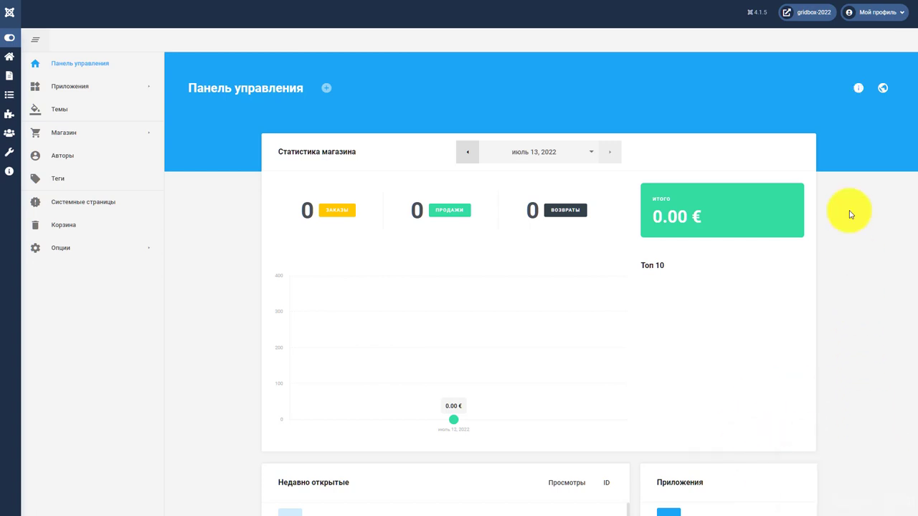
Check the installed Gridbox version in the product information on the control panel
left_click(859, 88)
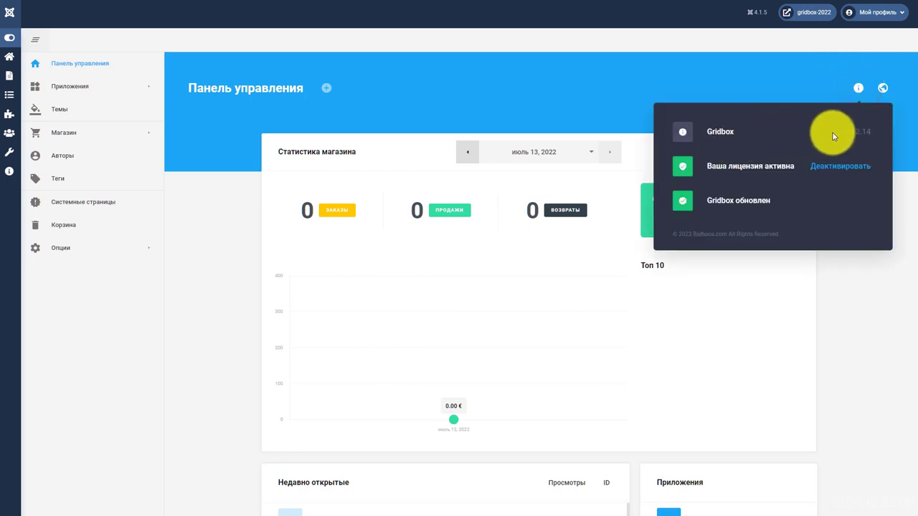
left_click_drag(867, 131, 839, 129)
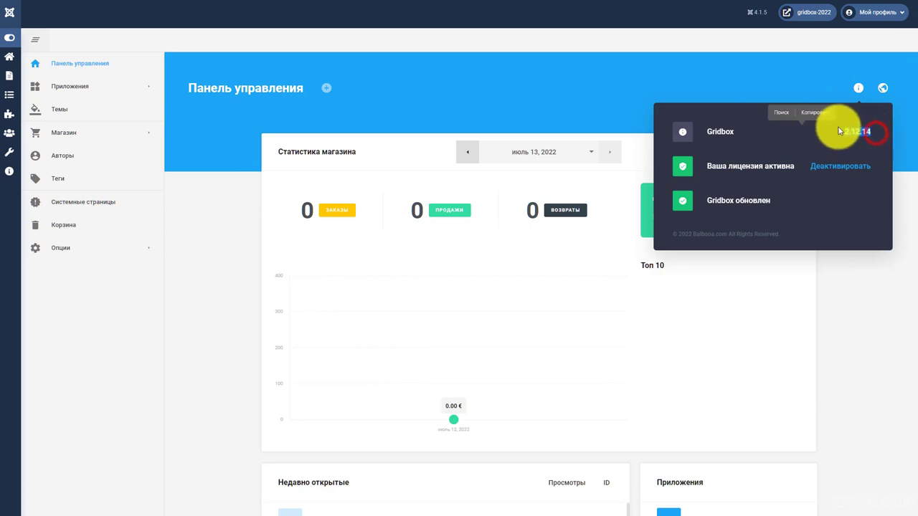
left_click(795, 73)
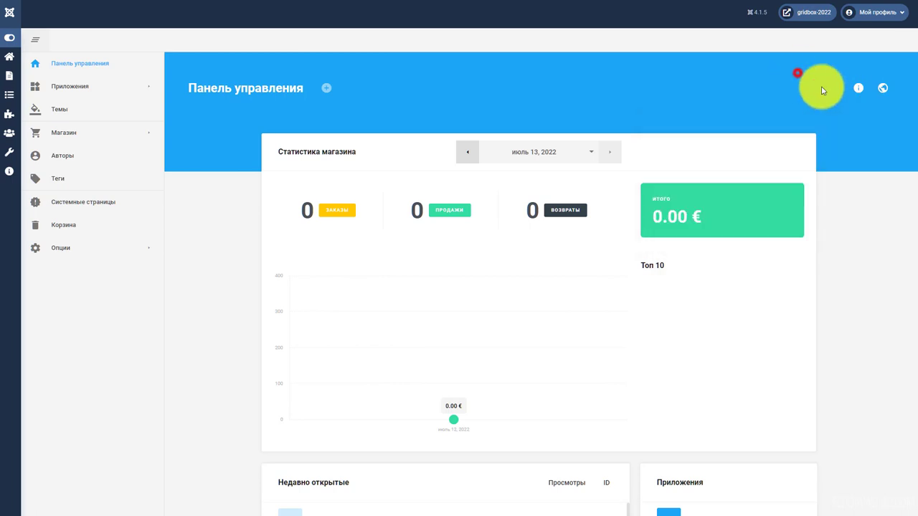
Install the Russian (ru-RU) language for Gridbox from the list of available languages
left_click(881, 89)
scroll(486, 253, "down", 5)
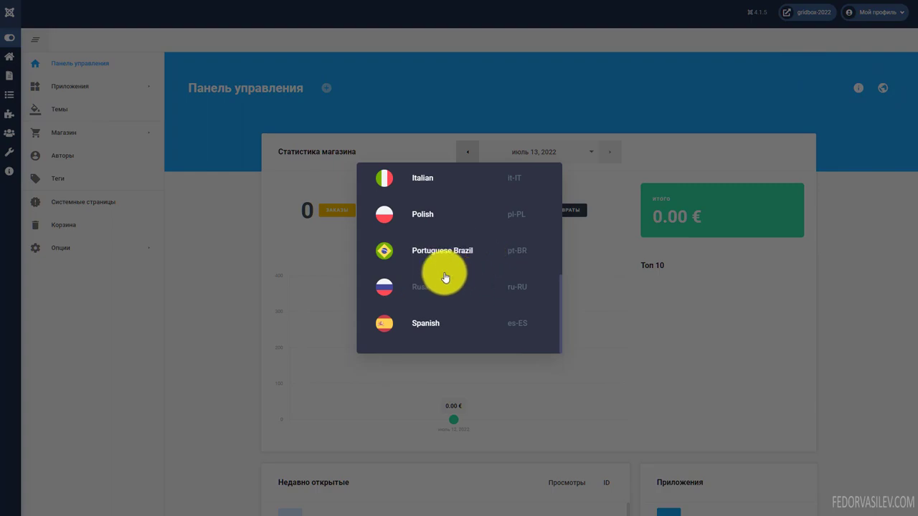
left_click(422, 289)
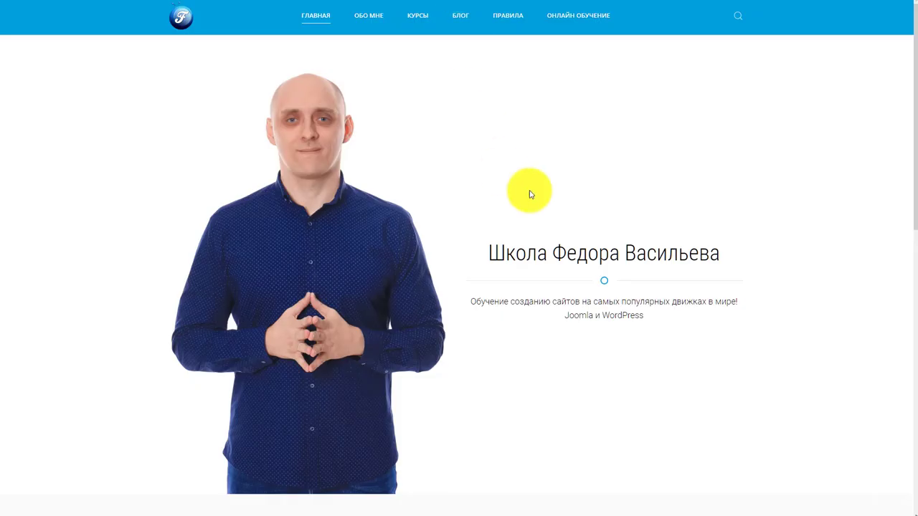
Switch to the school website's home page and copy its main heading
left_click_drag(721, 253, 495, 251)
key("ctrl+c")
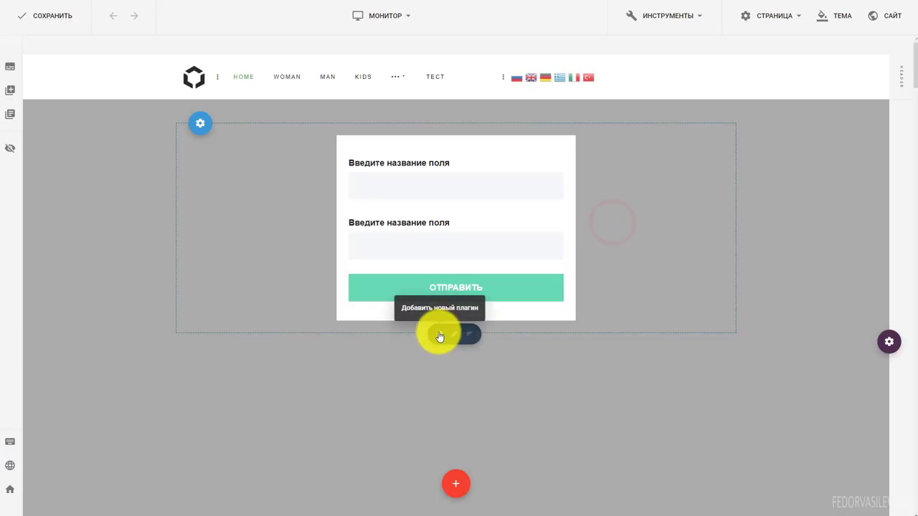
In the page editor, find the text plugin by searching for "тек" and add it below the form
left_click(440, 336)
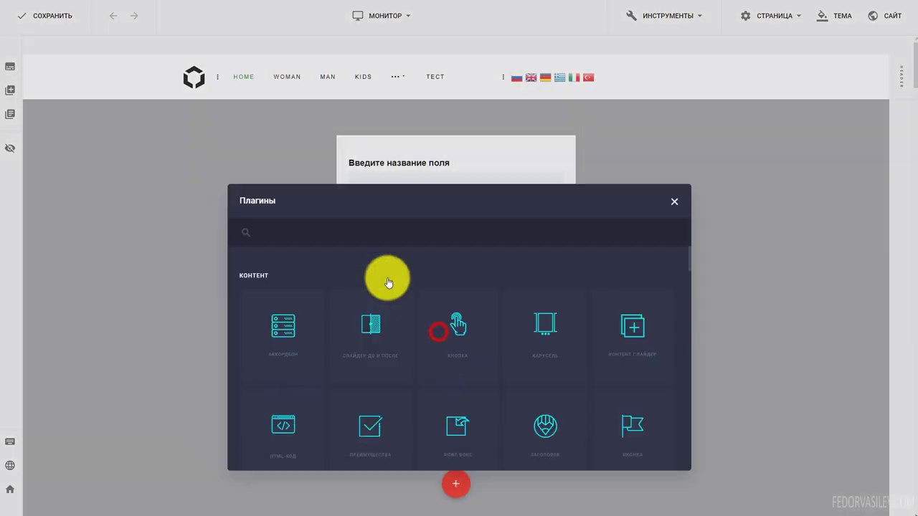
left_click(341, 161)
type("тек")
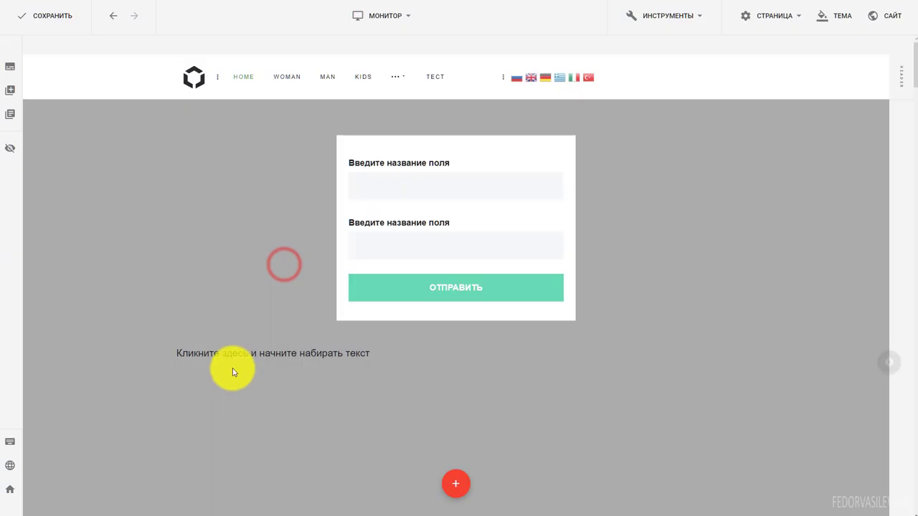
Replace the new text element's placeholder text with the copied school heading directly on the page
triple_click(233, 355)
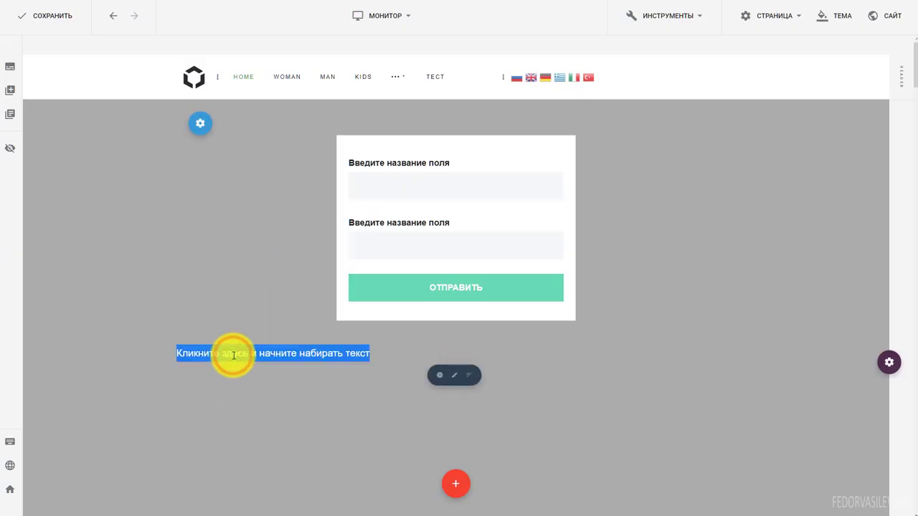
key("BackSpace")
left_click(223, 442)
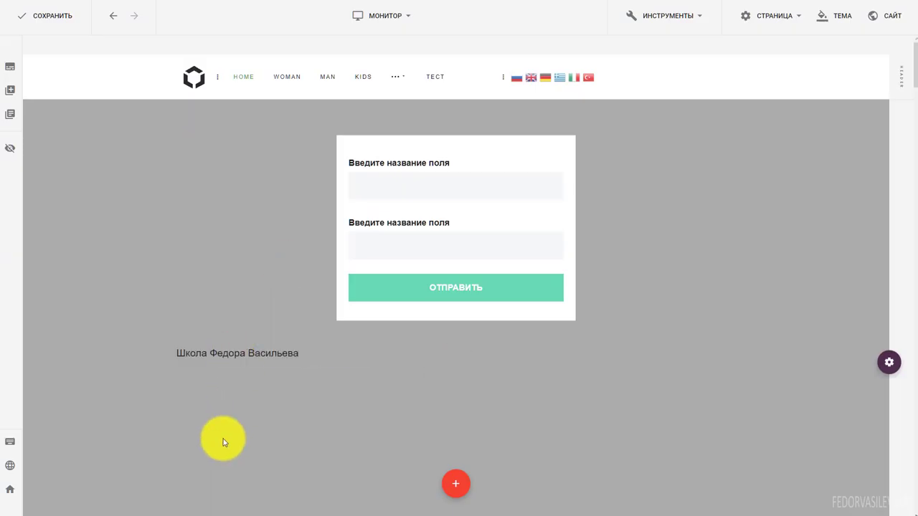
left_click(238, 351)
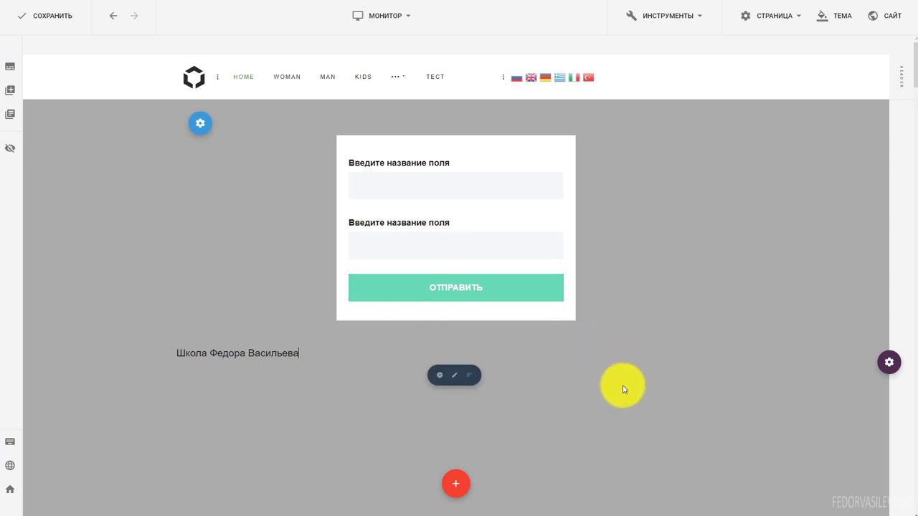
left_click(301, 401)
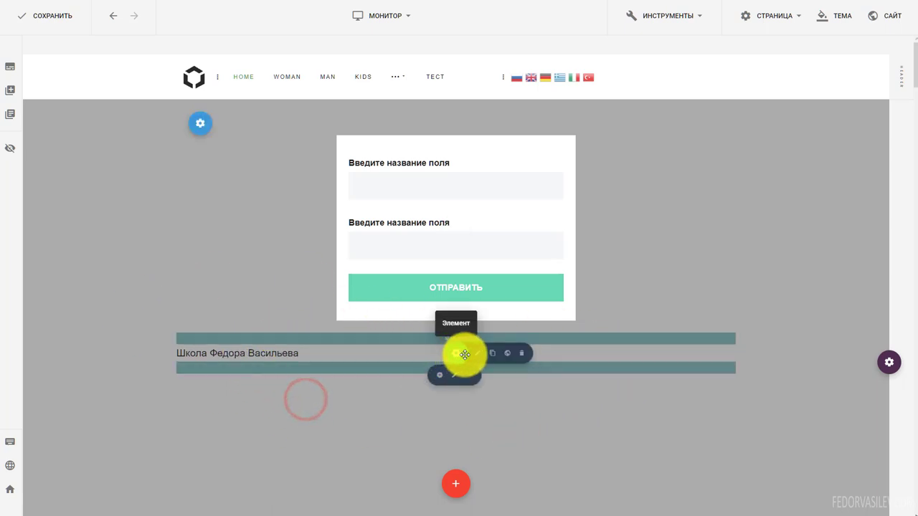
Open the new text element's enlarged editor and examine the paragraph tags around the pasted heading in its HTML source
left_click(477, 353)
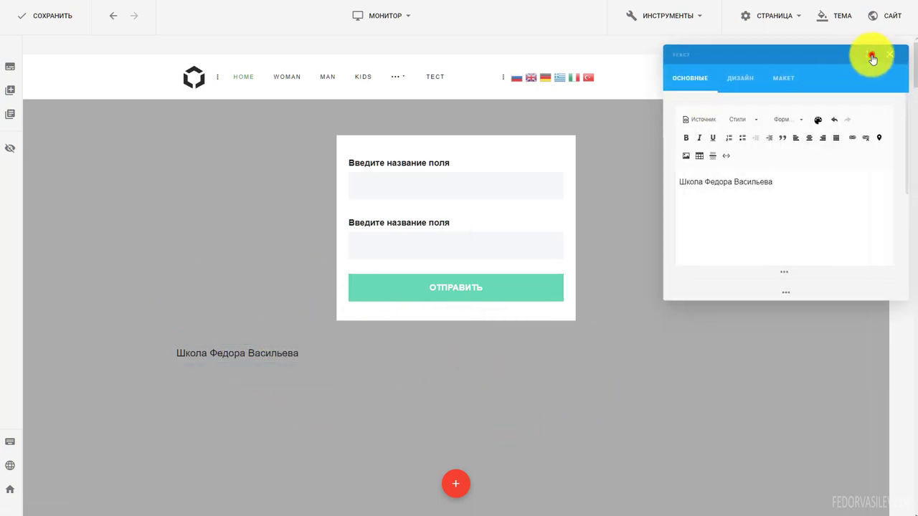
left_click(869, 54)
left_click(789, 60)
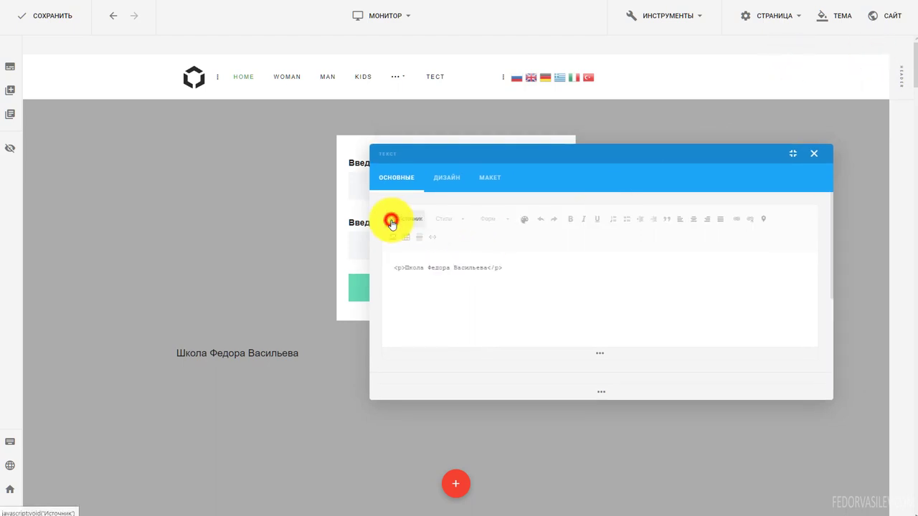
double_click(404, 269)
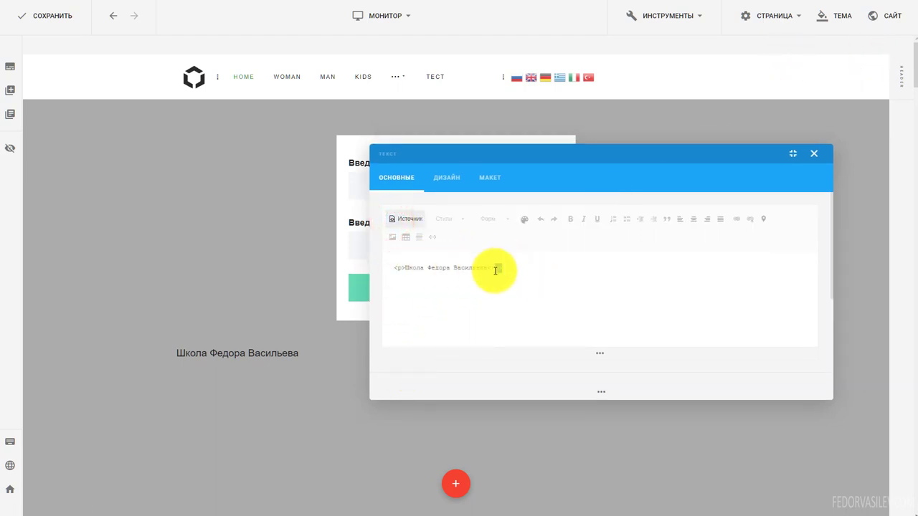
Return the text element's editor to visual mode, clear its content and paste the copied school heading there
left_click(475, 284)
left_click(529, 269)
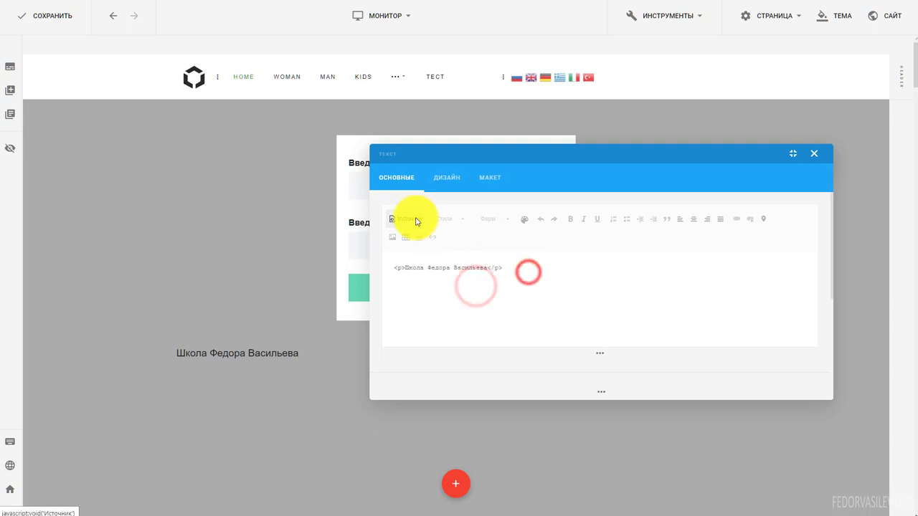
left_click(412, 218)
key("ctrl+a")
key("Delete")
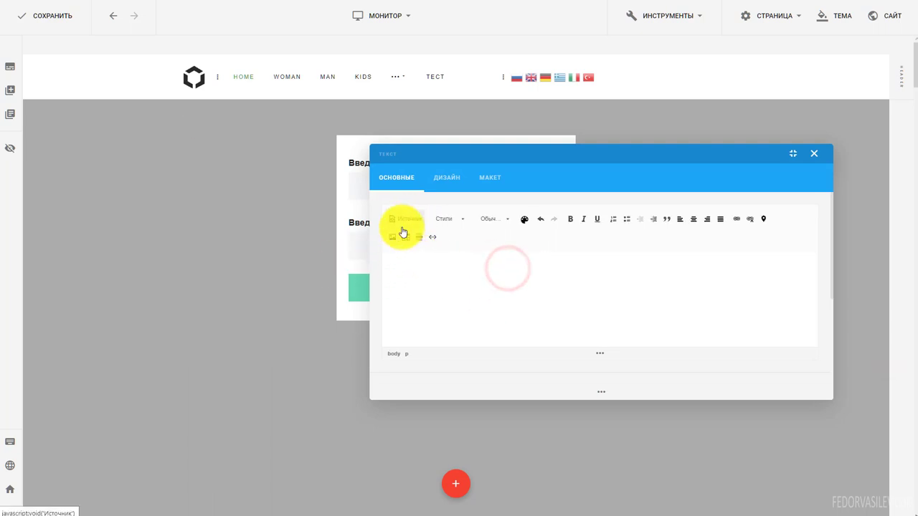
right_click(398, 259)
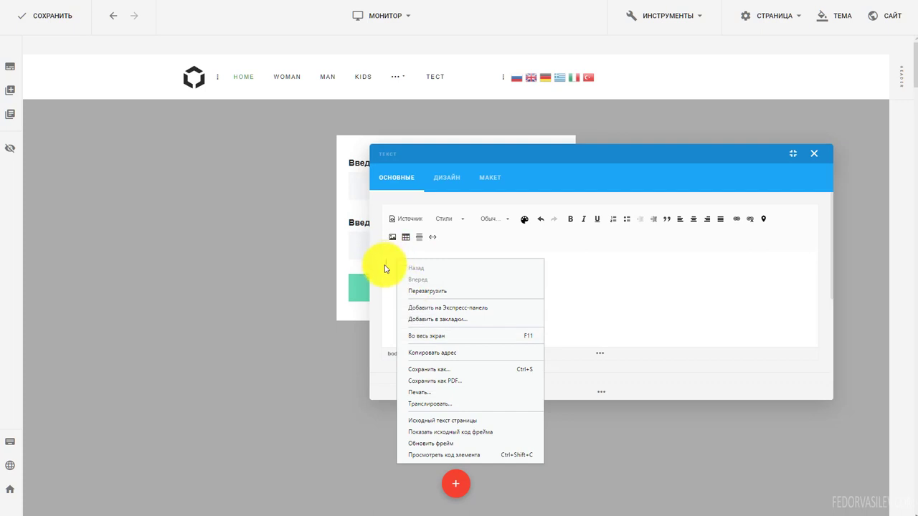
left_click(385, 265)
key("ctrl+v")
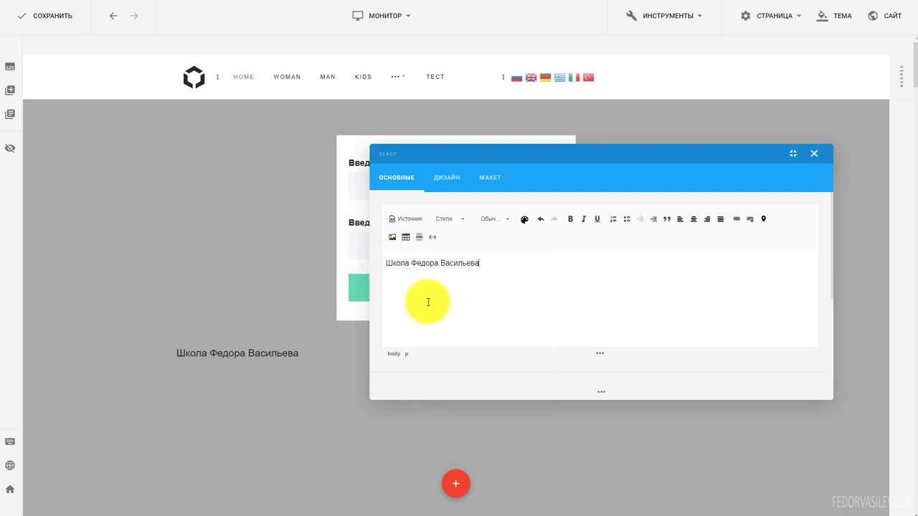
Examine the paragraph tags around the re-pasted heading in the HTML source, then close the text element's settings
left_click(405, 219)
left_click(514, 266)
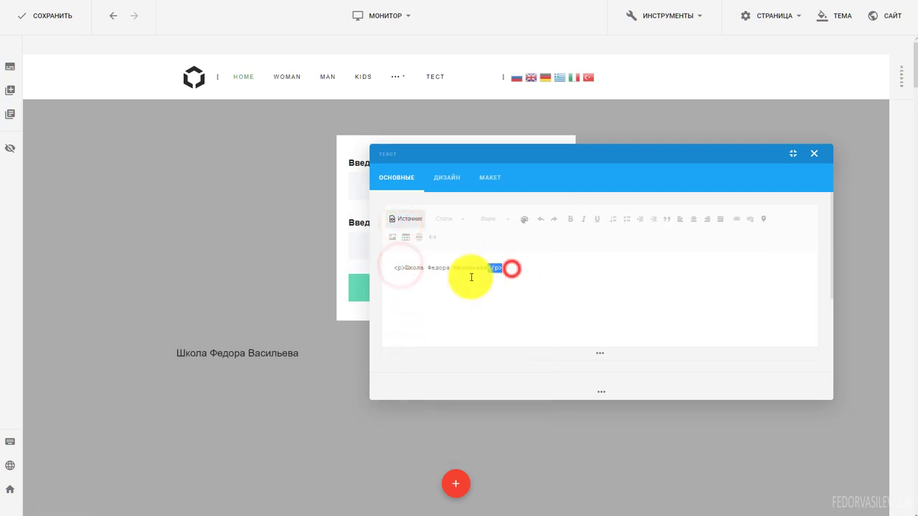
left_click(410, 308)
left_click(405, 219)
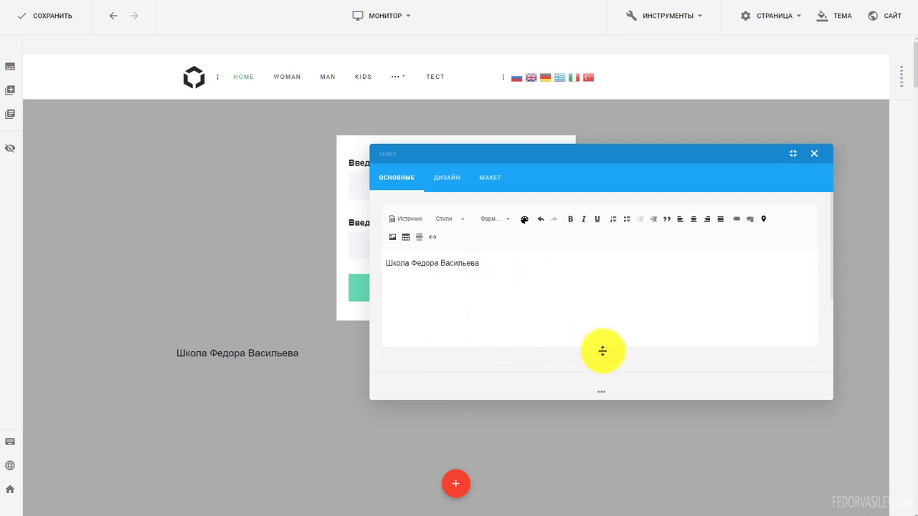
left_click_drag(601, 352, 601, 369)
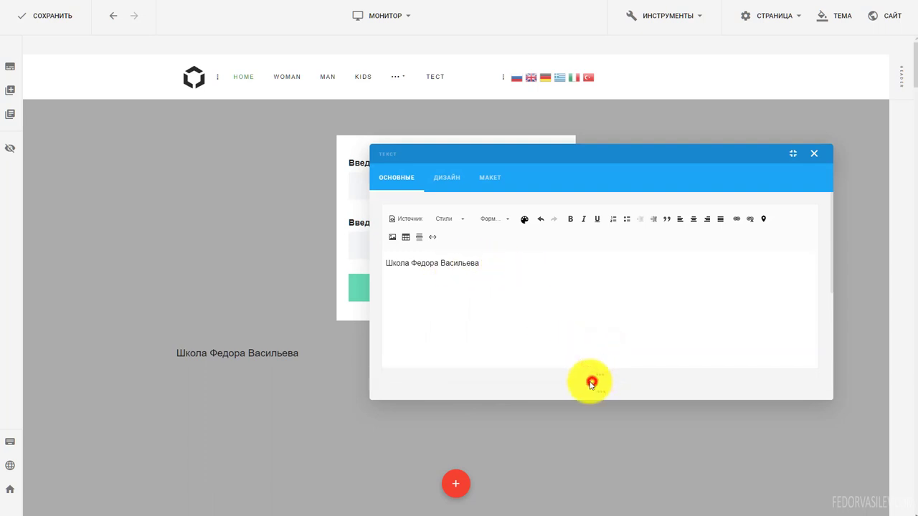
left_click(506, 260)
left_click(814, 153)
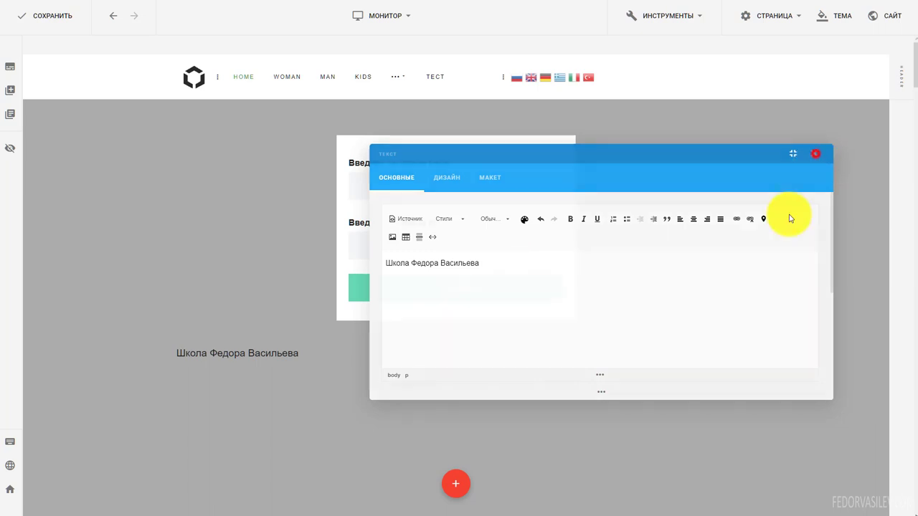
Delete the school heading text from the page below the form
left_click_drag(313, 352, 133, 351)
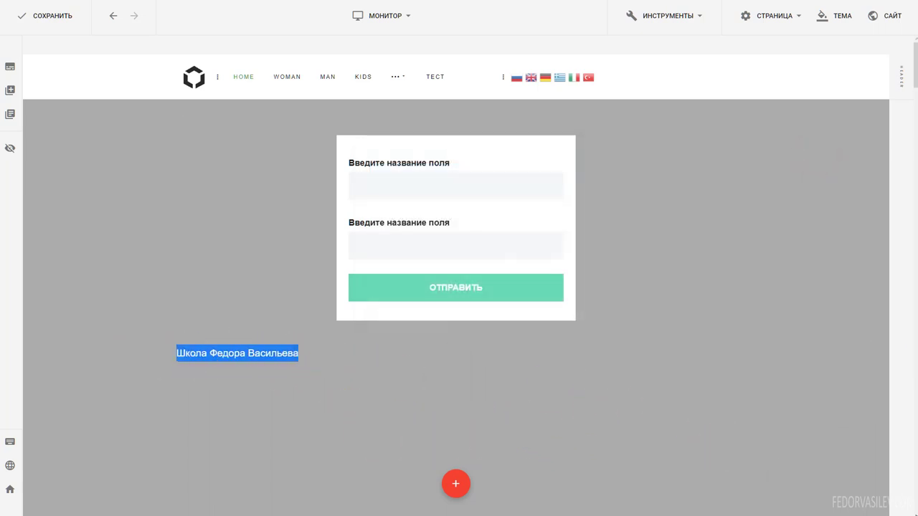
key("Delete")
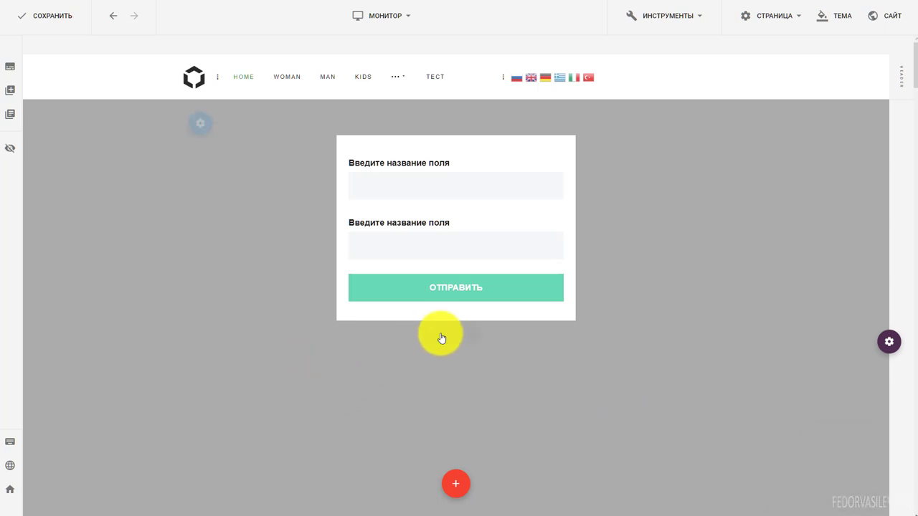
left_click(443, 402)
Find the store search plugin by searching for "поиск" and add it below the form
mouse_move(447, 316)
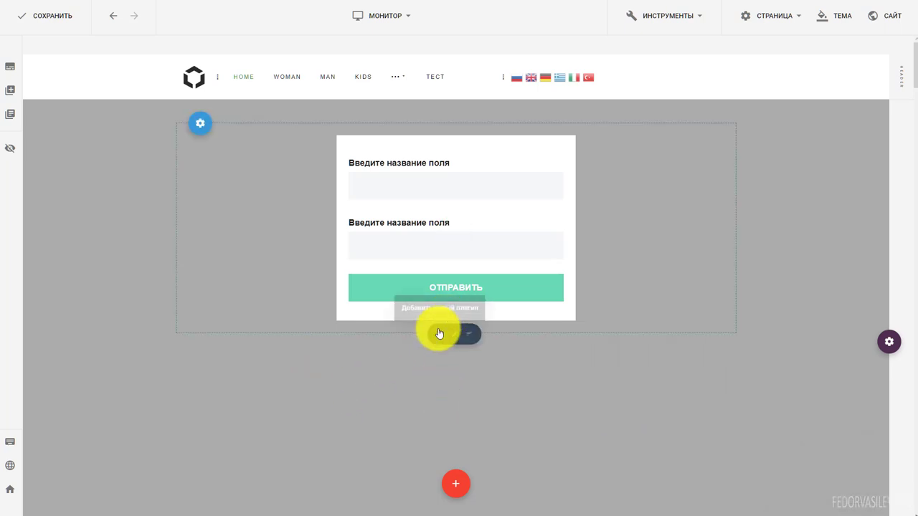
left_click(437, 332)
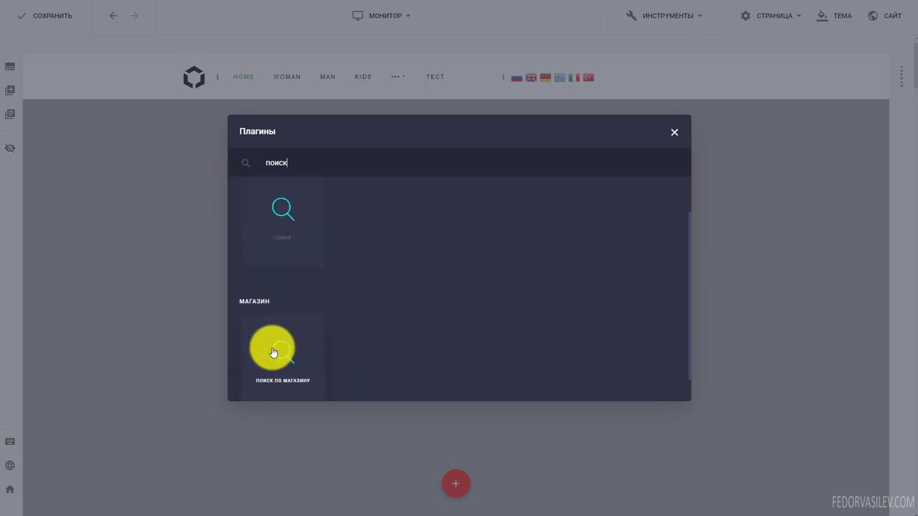
left_click(287, 355)
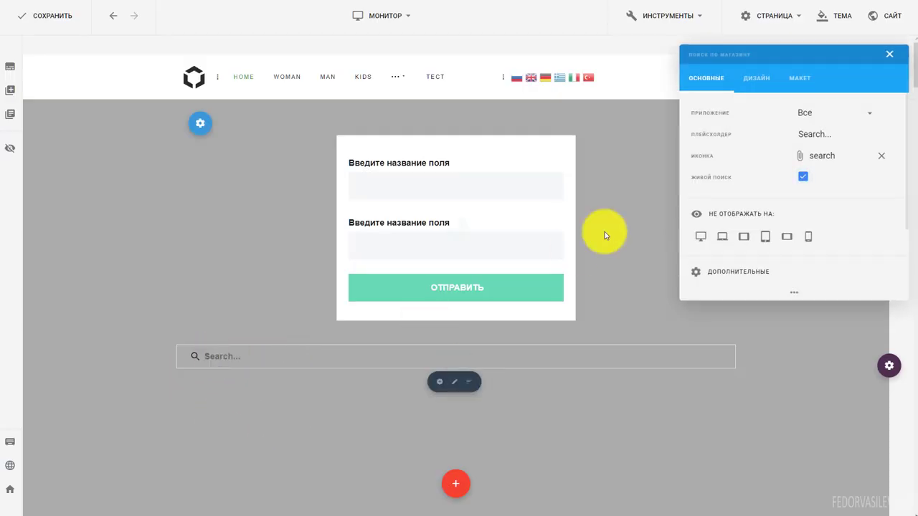
Review the store search's application choices and set the application to Multiple
left_click_drag(756, 56, 475, 136)
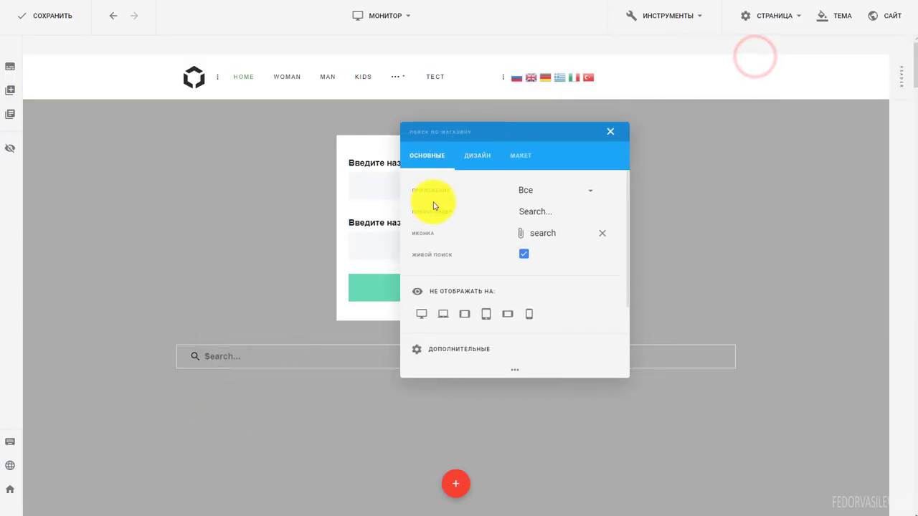
left_click(537, 189)
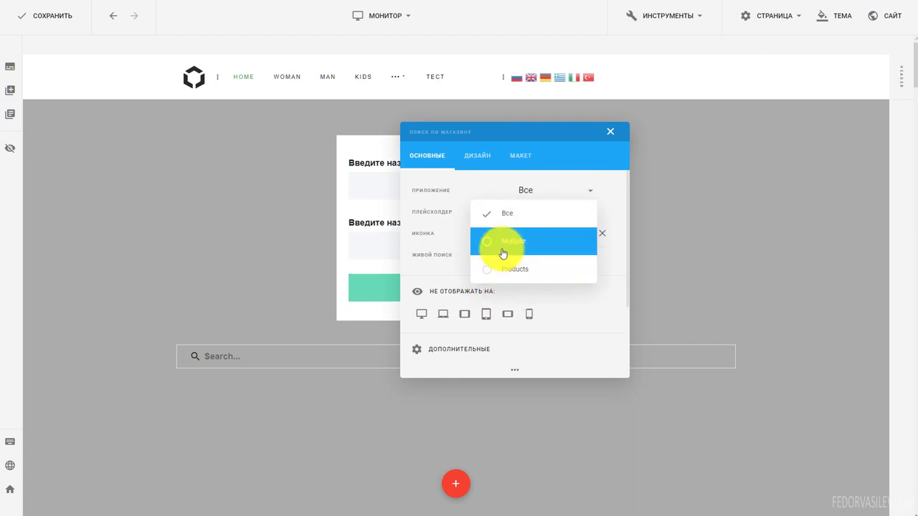
left_click(474, 183)
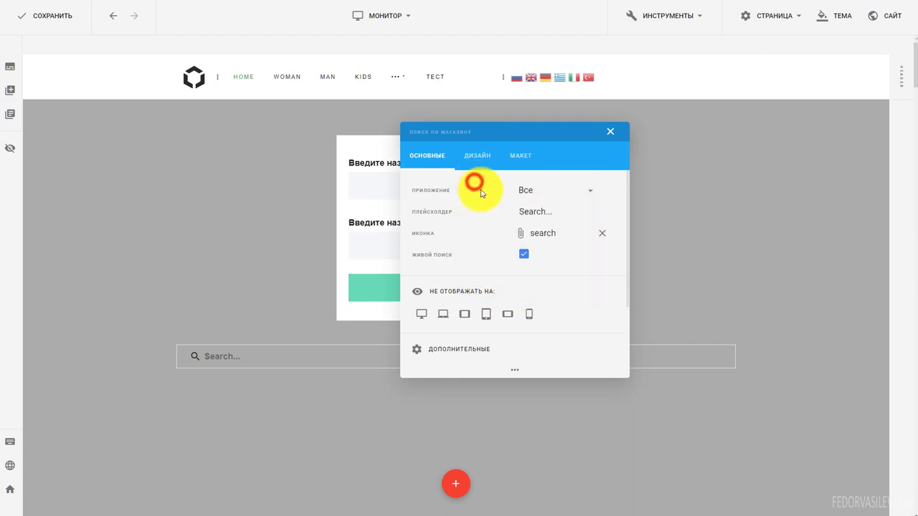
left_click(534, 199)
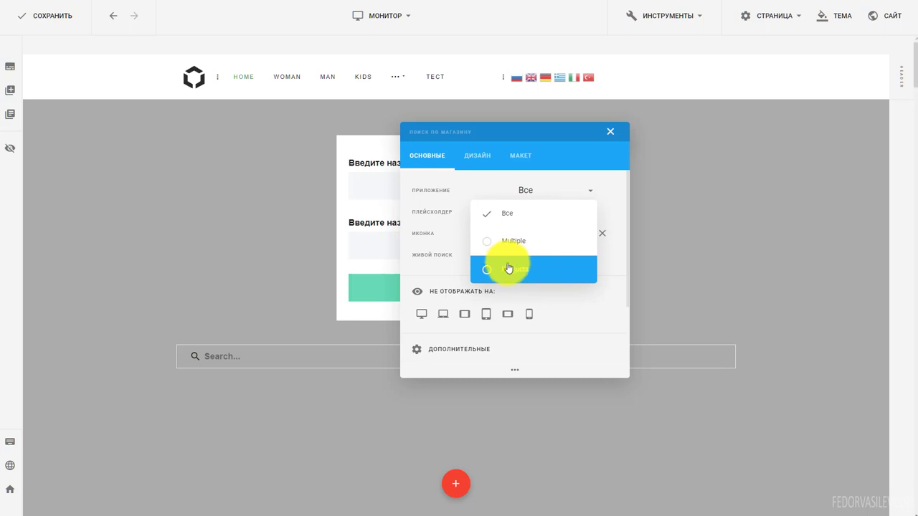
left_click(483, 180)
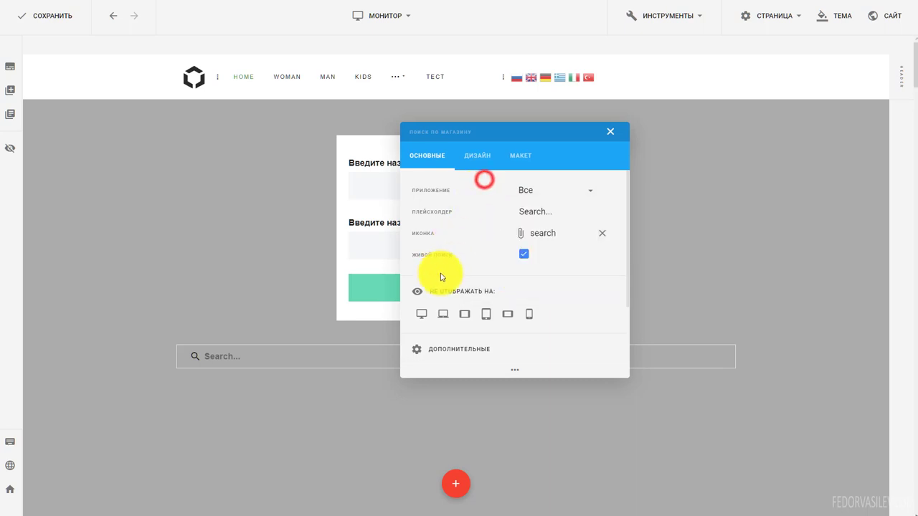
left_click(523, 195)
left_click(510, 244)
left_click(532, 189)
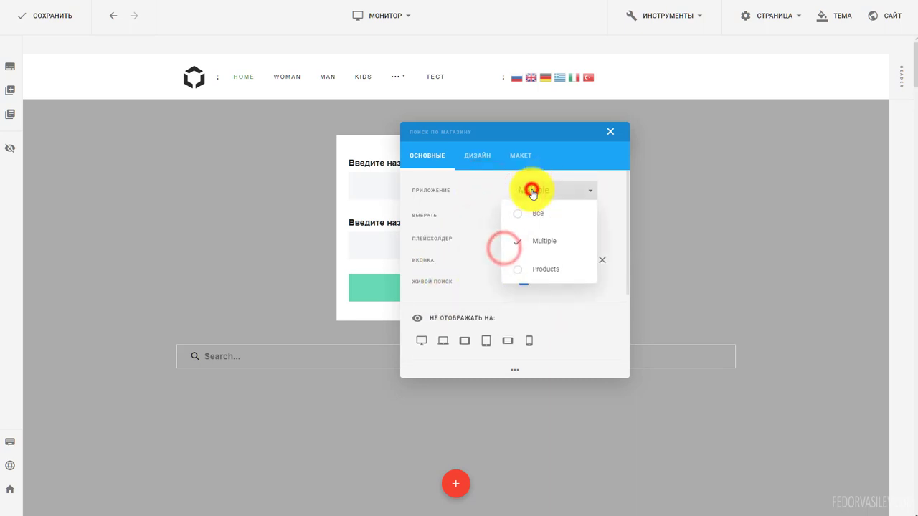
left_click(516, 242)
left_click(492, 181)
Add Products to the store search's selected applications
left_click(537, 210)
left_click(497, 235)
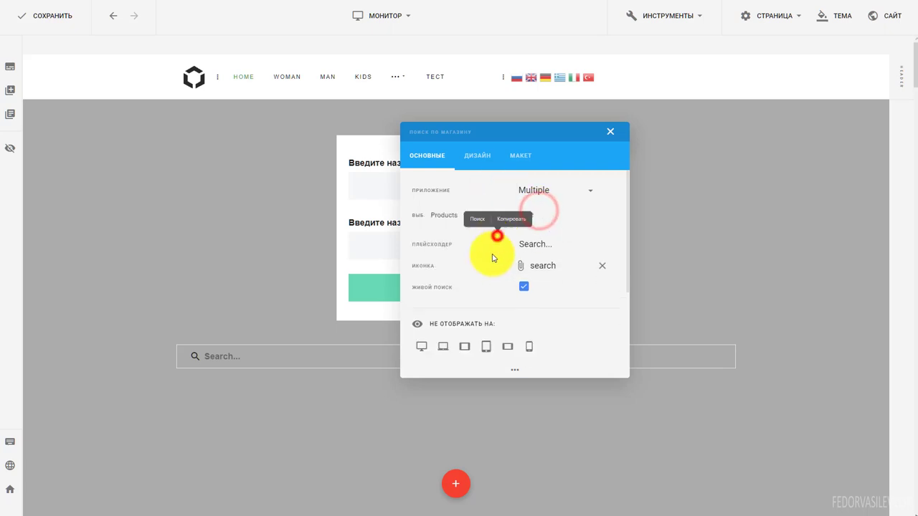
left_click(483, 191)
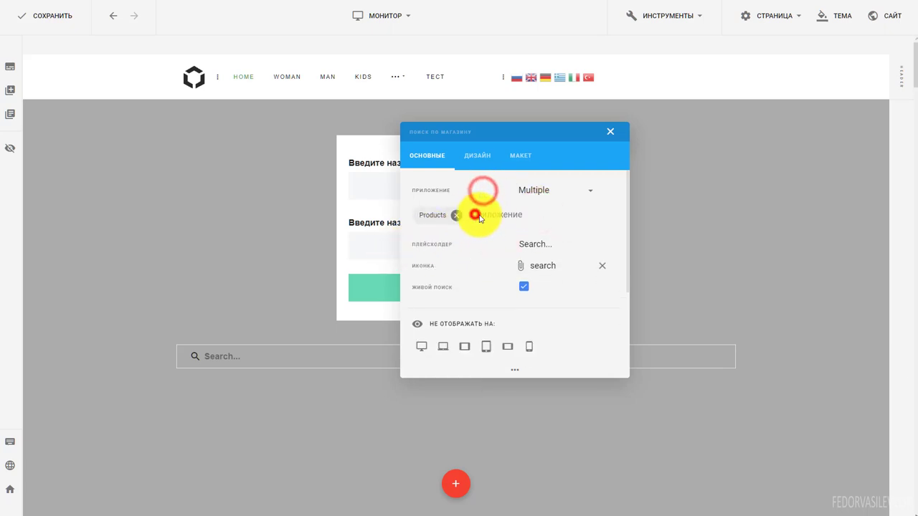
left_click(474, 216)
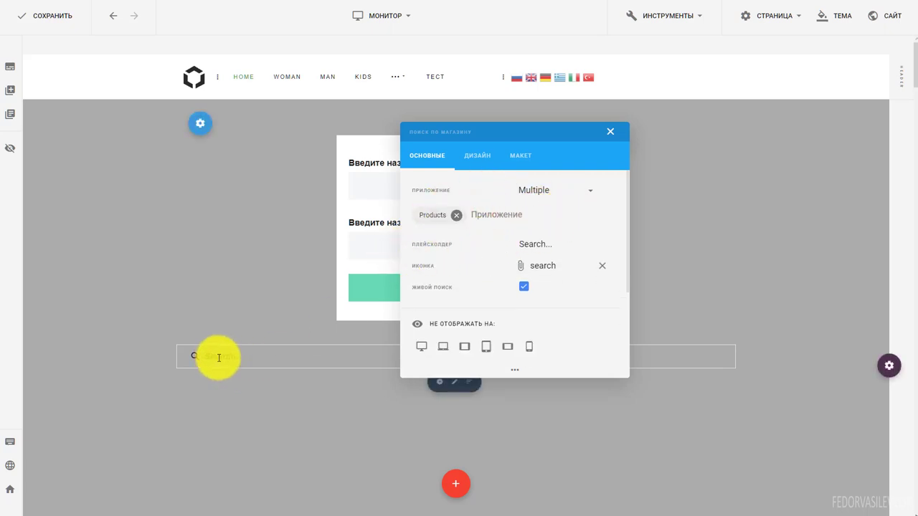
Switch live search off and back on in the store search settings
left_click_drag(463, 131, 636, 95)
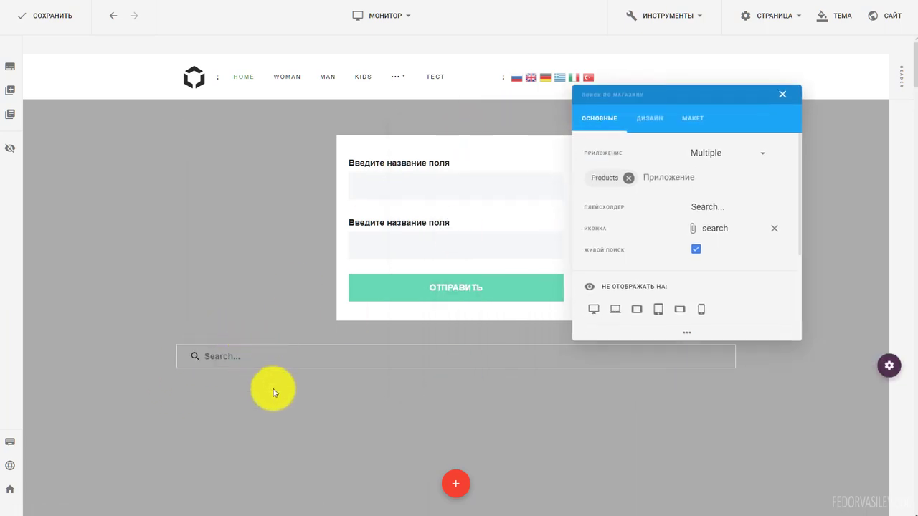
left_click_drag(635, 100, 513, 108)
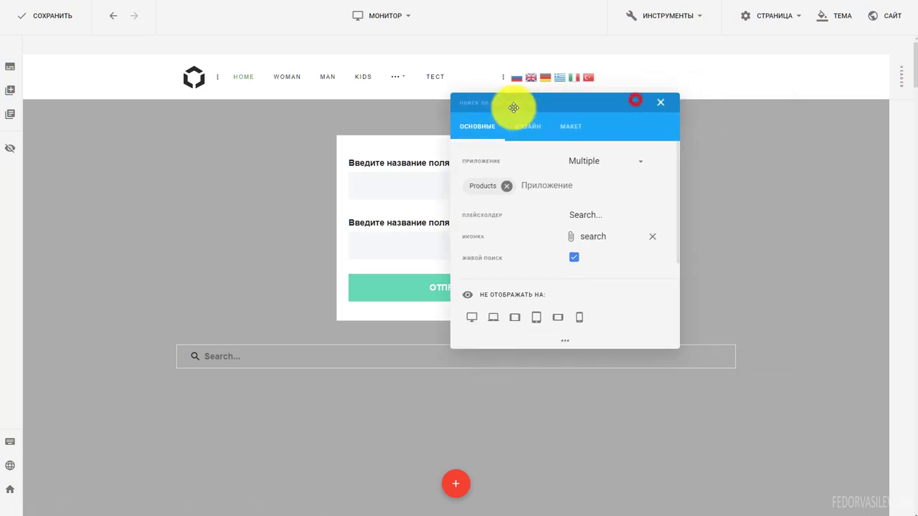
left_click(573, 258)
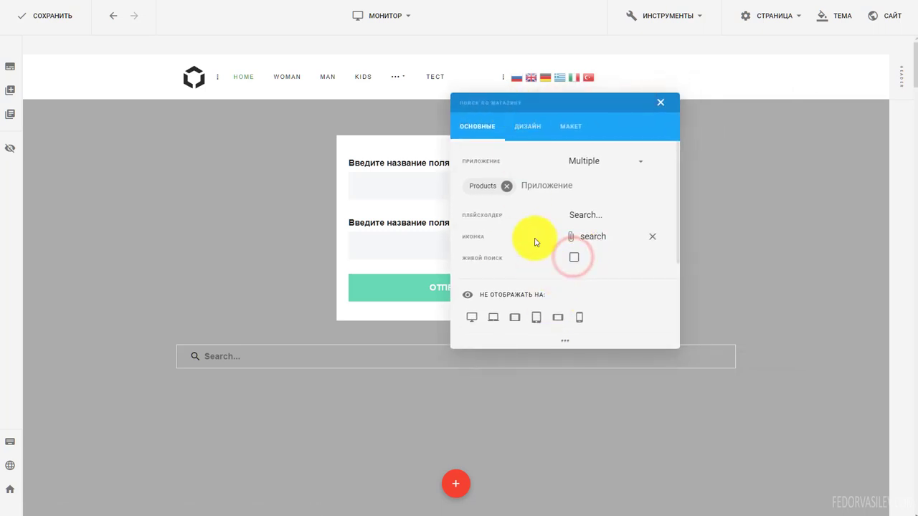
left_click(573, 258)
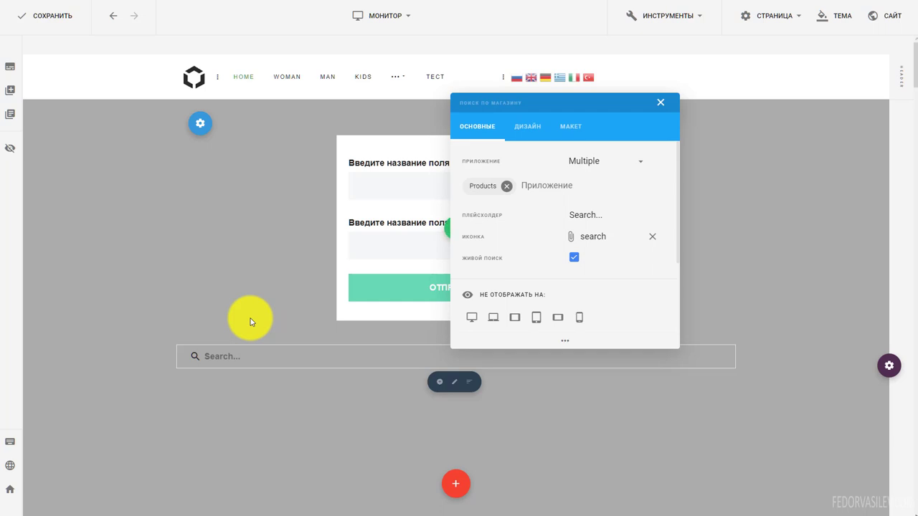
Reopen the store search settings, add Products to the selected applications again and save the page
left_click(235, 357)
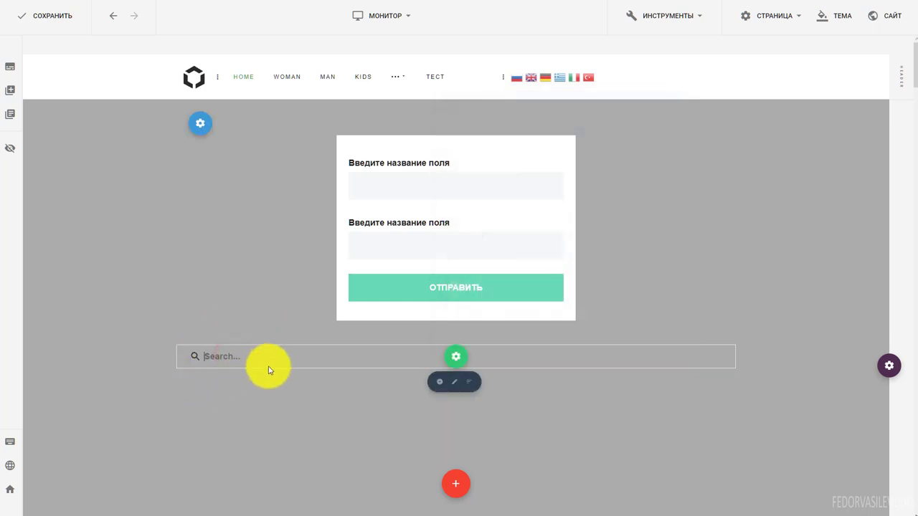
left_click(472, 359)
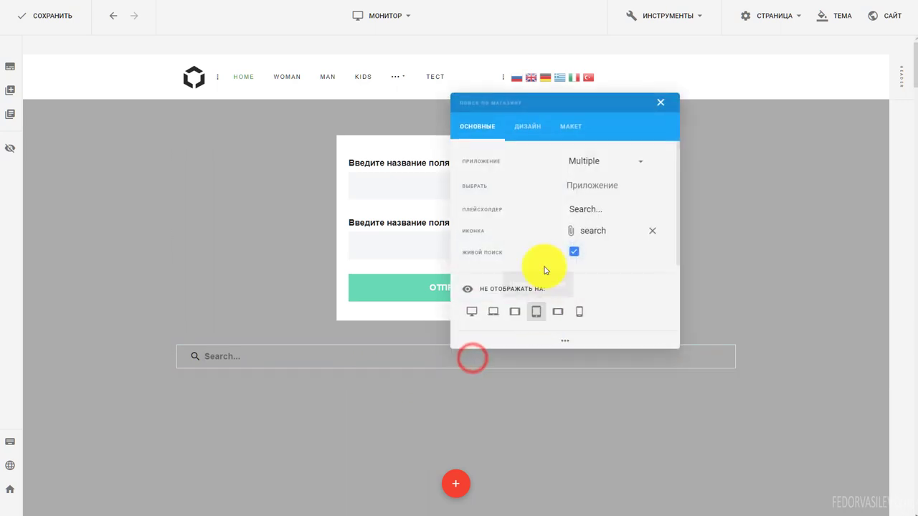
left_click(584, 186)
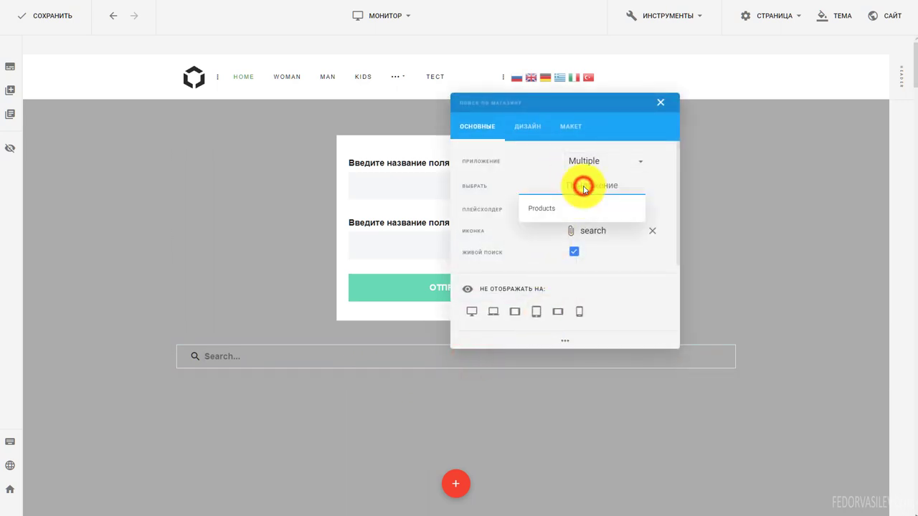
left_click(534, 206)
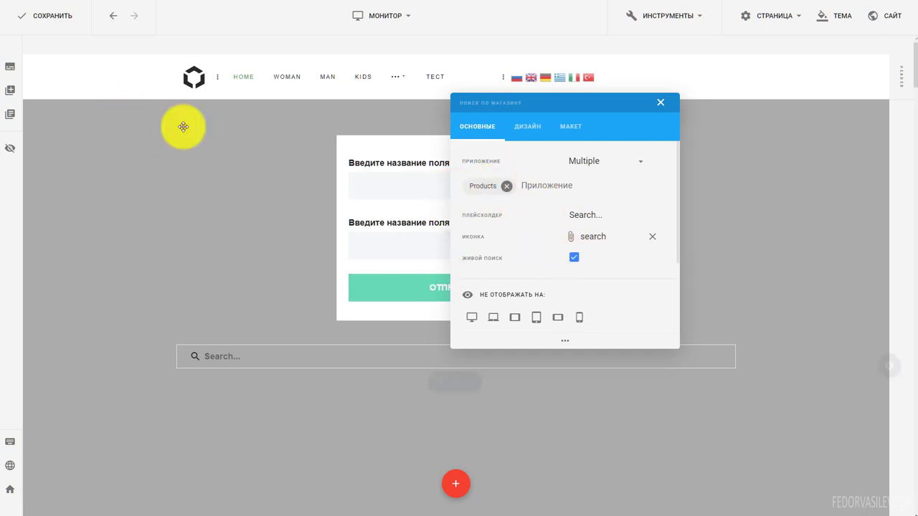
left_click(55, 18)
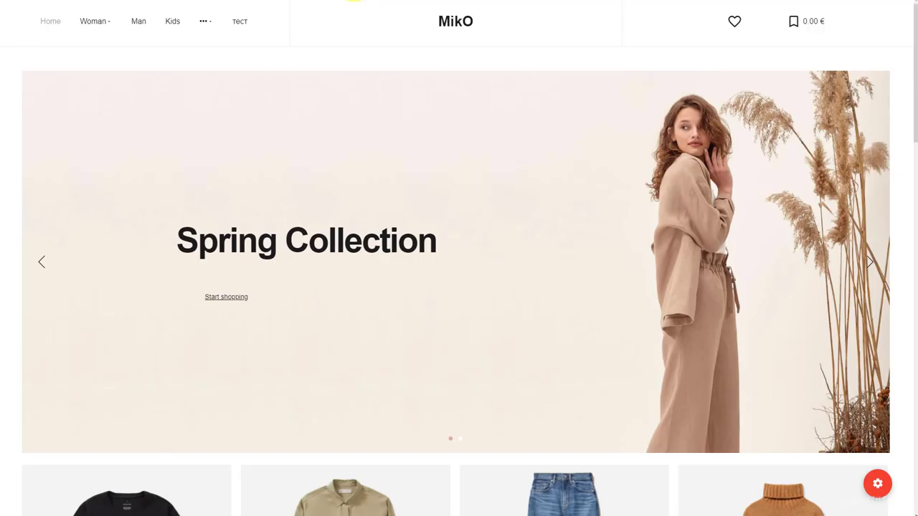
Open the тест page on the public site and look up "The ReNew Transit Bag" in its store search
left_click(240, 22)
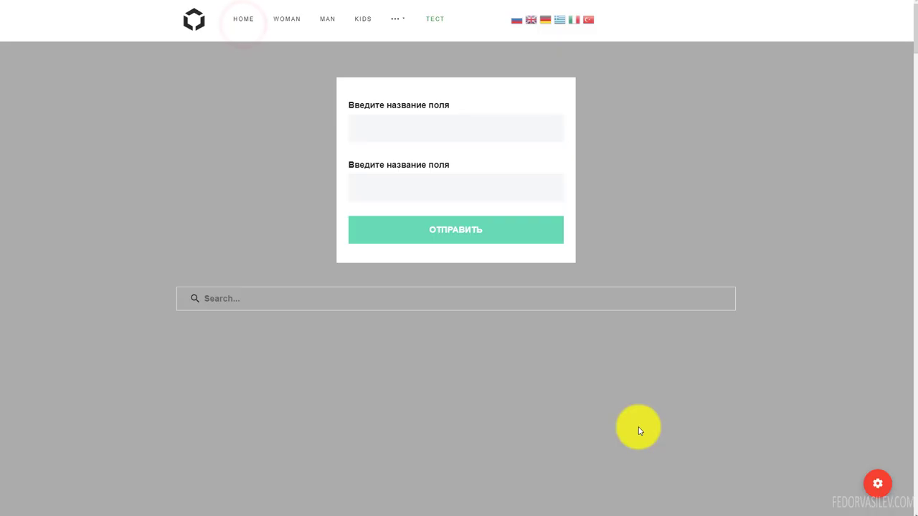
right_click(220, 298)
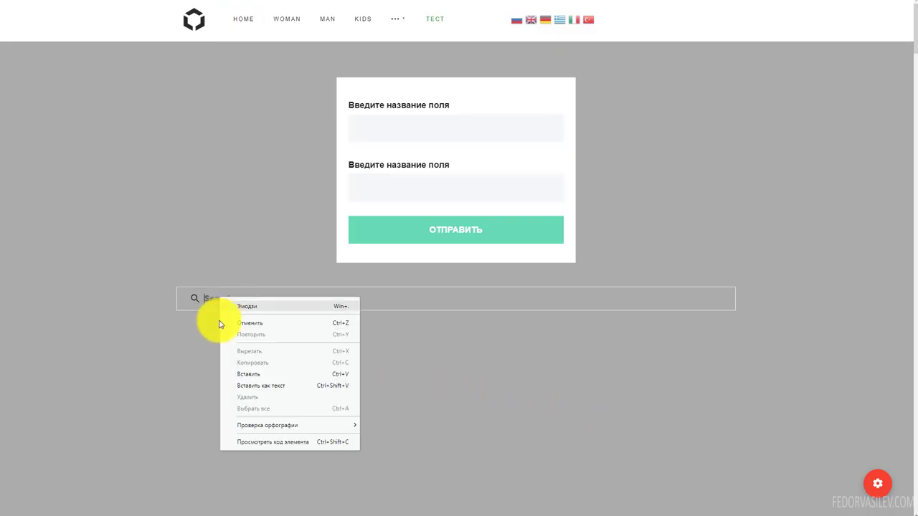
left_click(240, 374)
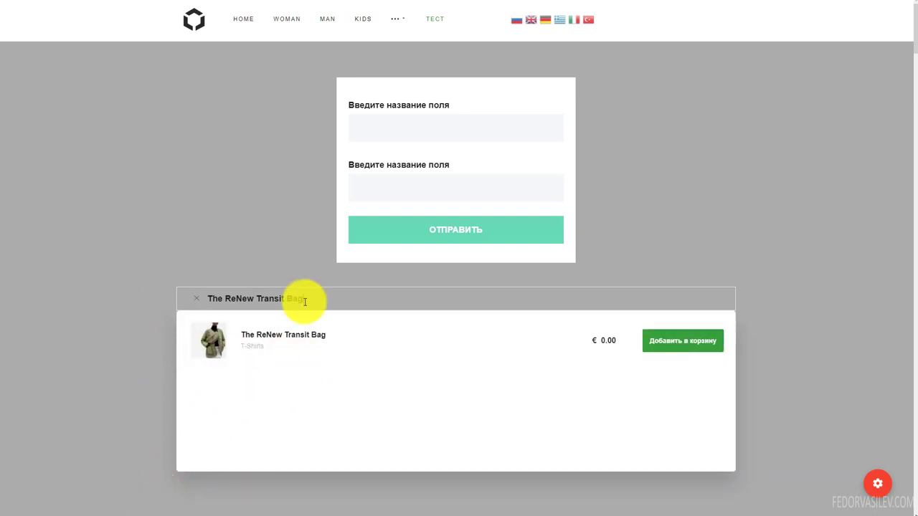
left_click(204, 344)
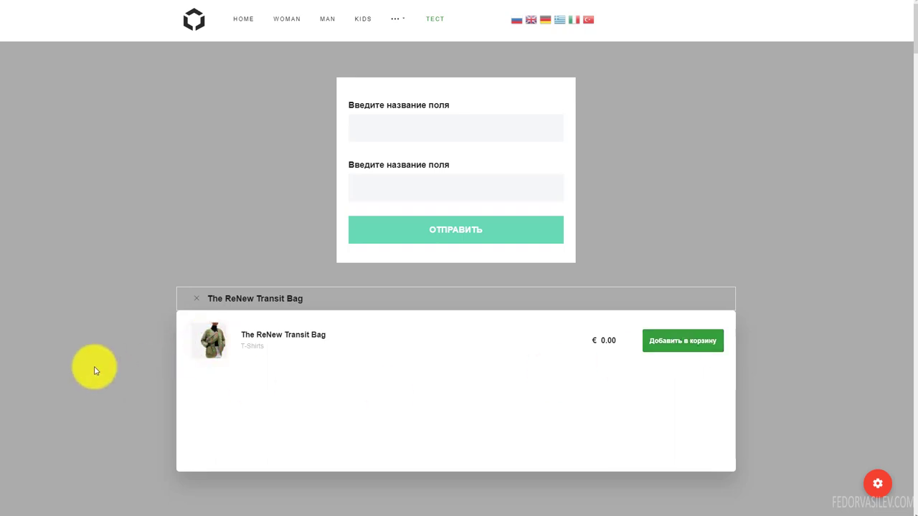
View The ReNew Transit Bag's product page and look up its category name T-Shirts in the store search
scroll(467, 327, "down", 10)
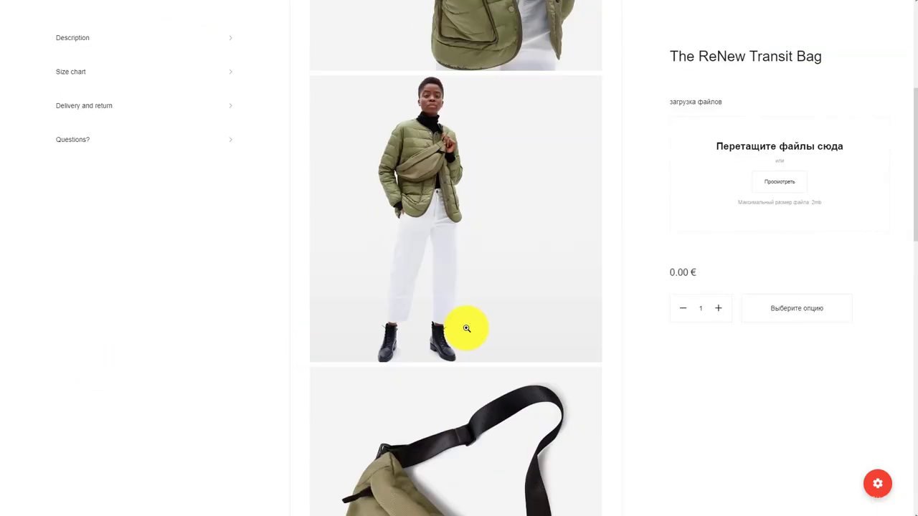
scroll(139, 78, "up", 10)
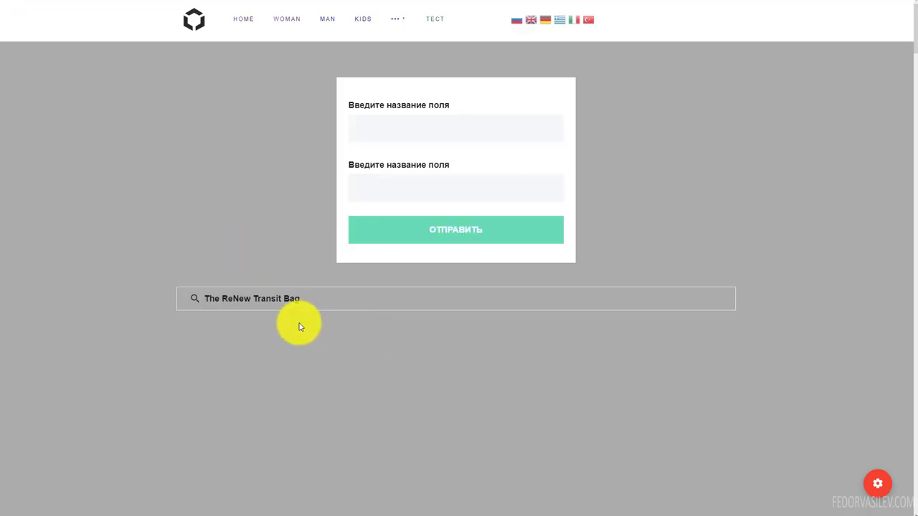
left_click(254, 298)
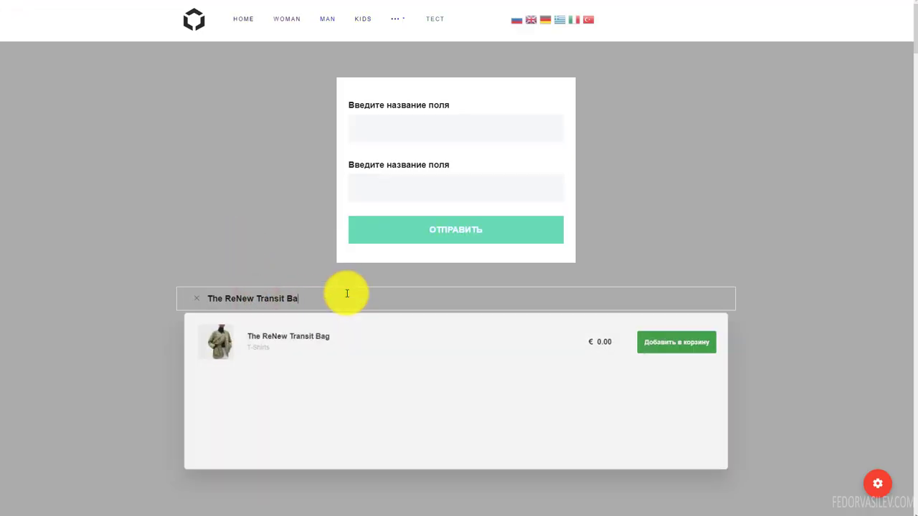
left_click(269, 346)
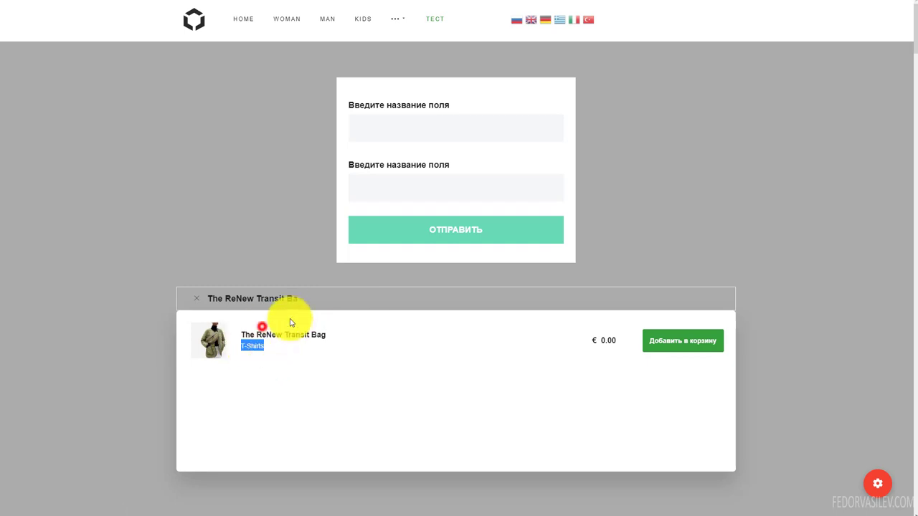
left_click_drag(314, 302, 205, 306)
key("BackSpace")
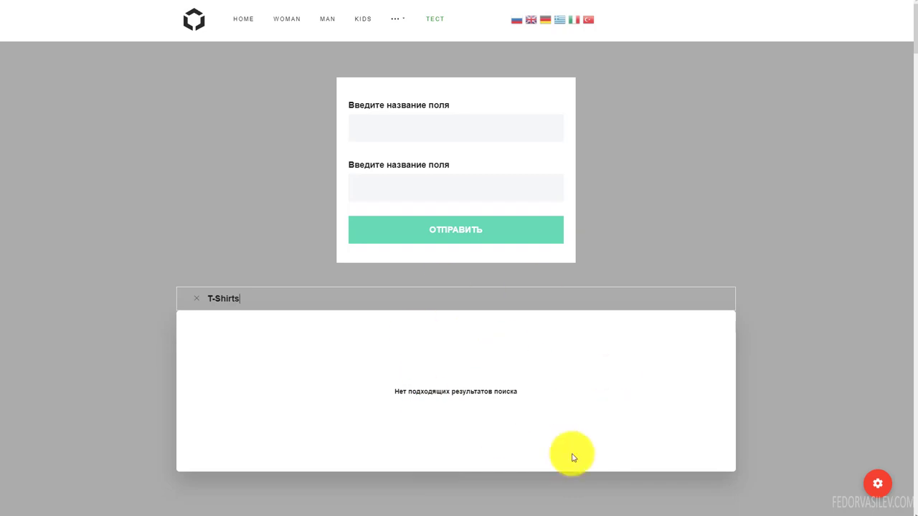
Search the store for "The", look through the matching products and clear the search
key("BackSpace")
type("The")
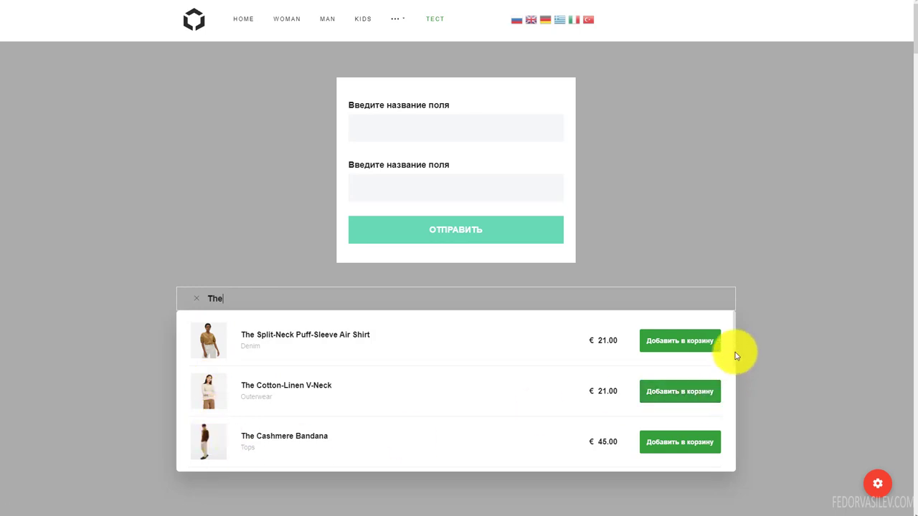
scroll(736, 353, "down", 3)
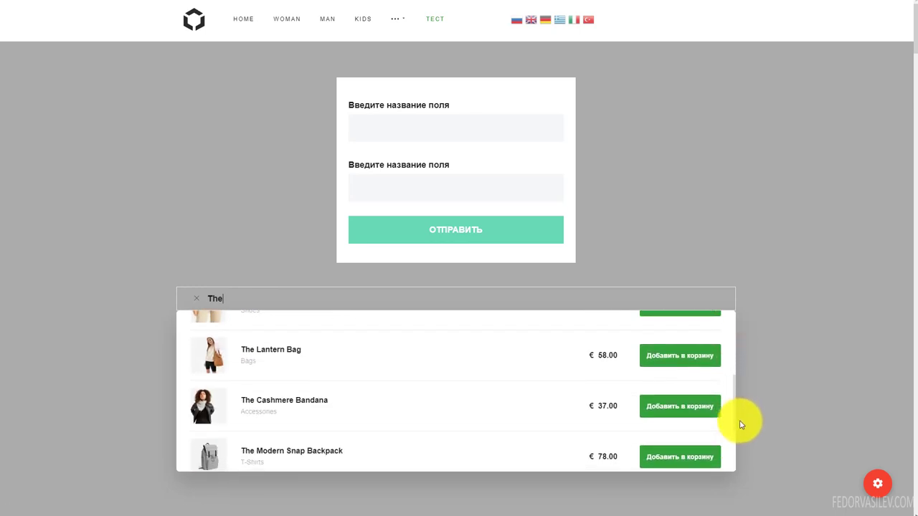
scroll(741, 424, "down", 2)
scroll(753, 440, "up", 1)
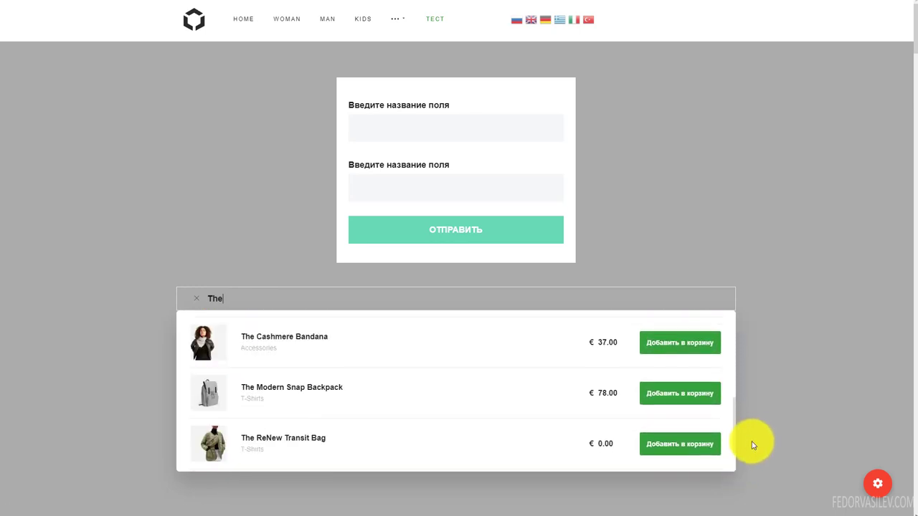
scroll(752, 455, "down", 1)
left_click(682, 349)
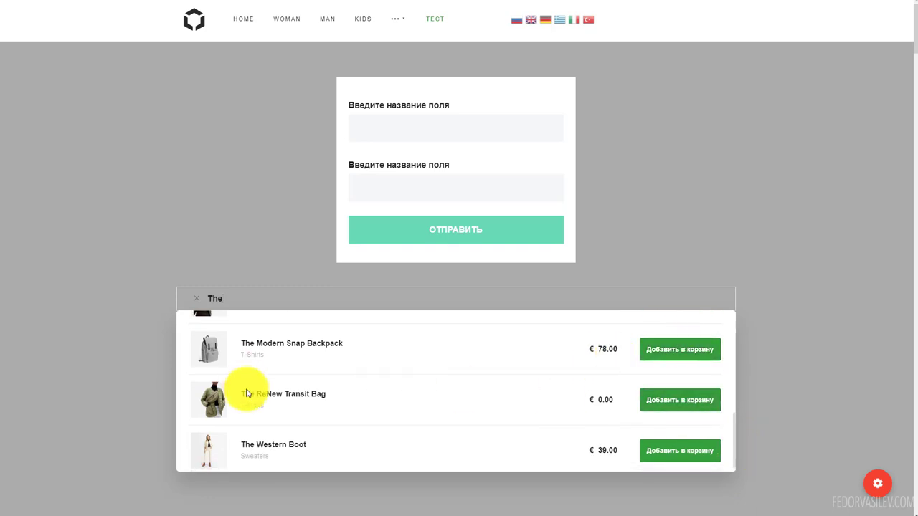
left_click(195, 298)
Return to the page editor and set the store search plugin's application to Products
left_click(210, 223)
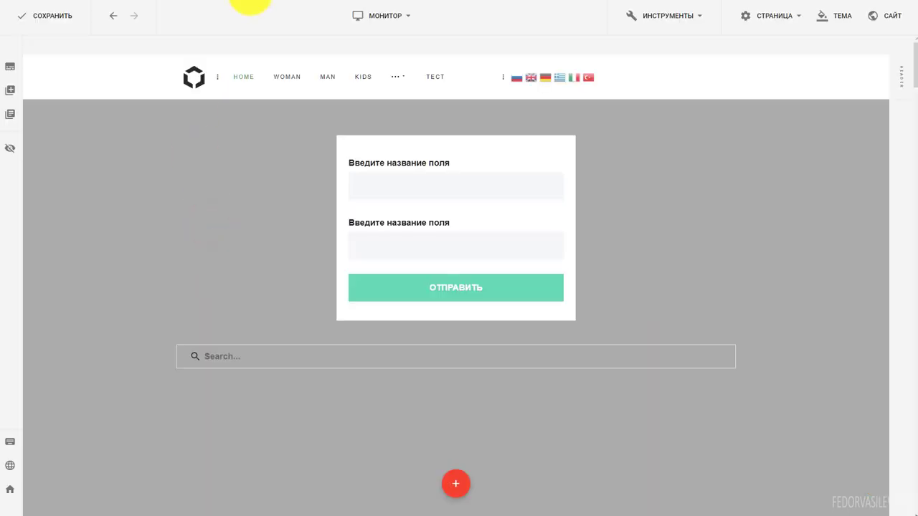
mouse_move(478, 361)
left_click(477, 357)
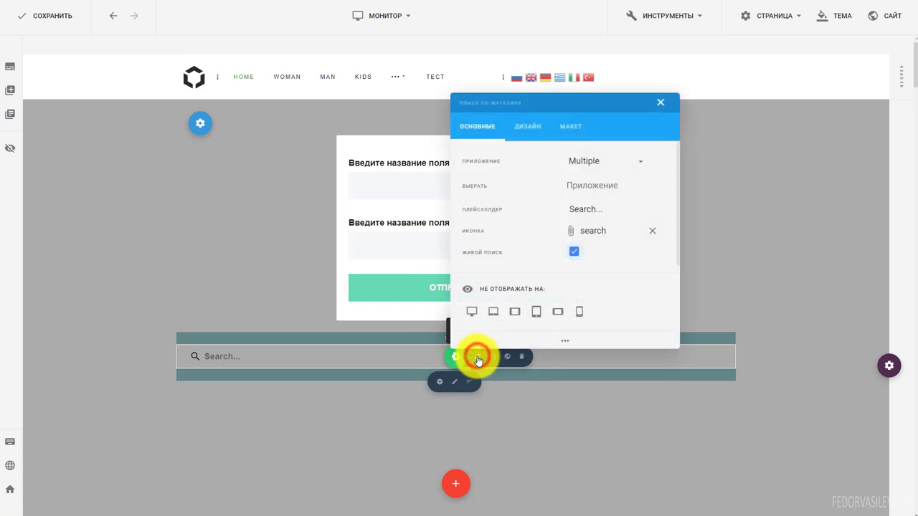
left_click(590, 164)
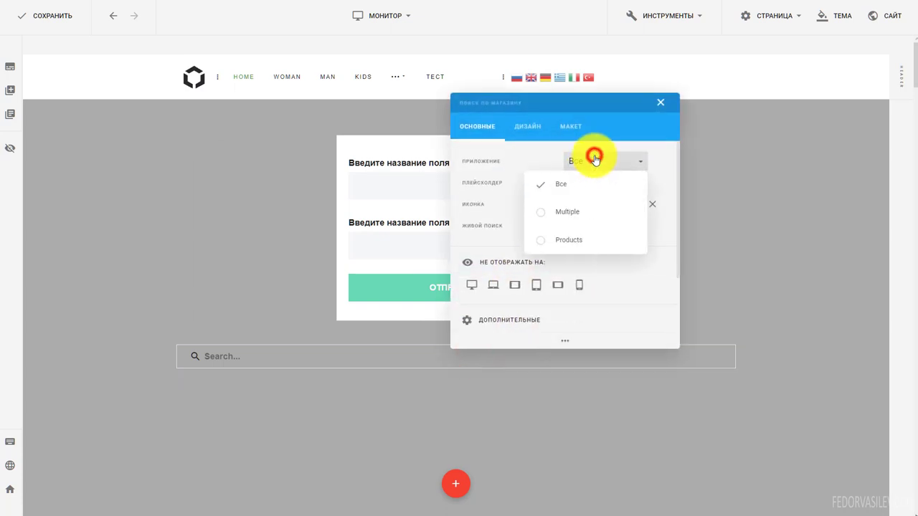
left_click(566, 240)
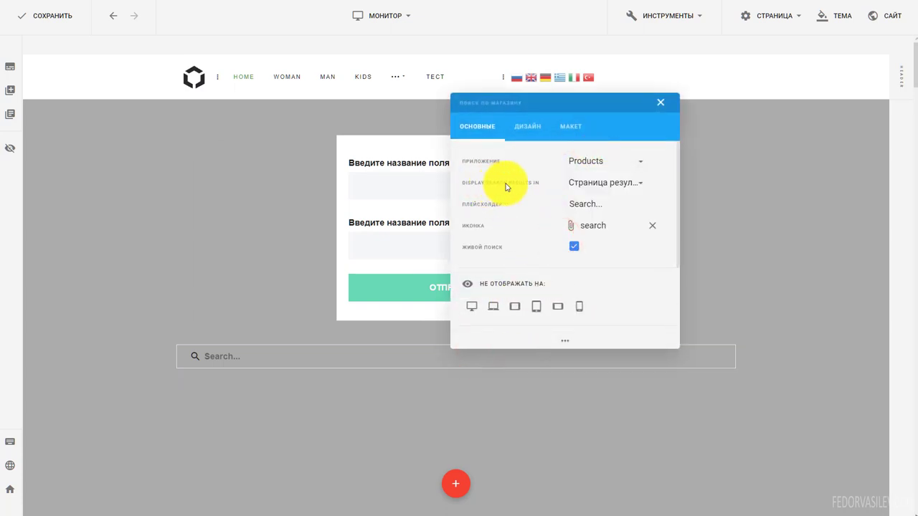
Switch the search results display to Category List Layout and back to Страница результатов поиска
left_click(599, 183)
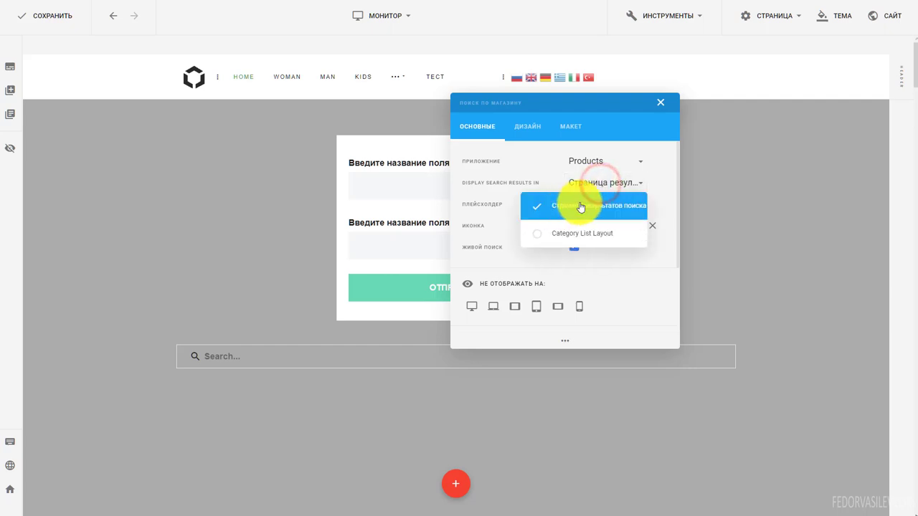
left_click(543, 239)
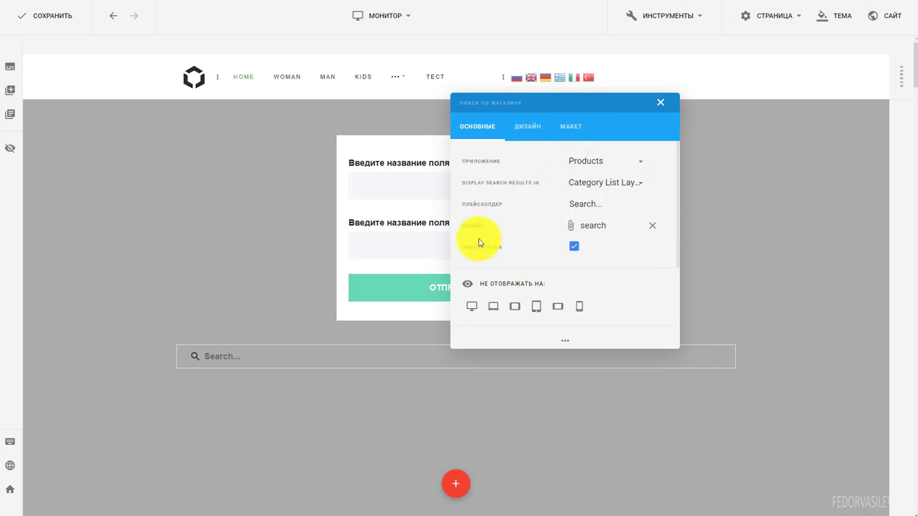
left_click(589, 182)
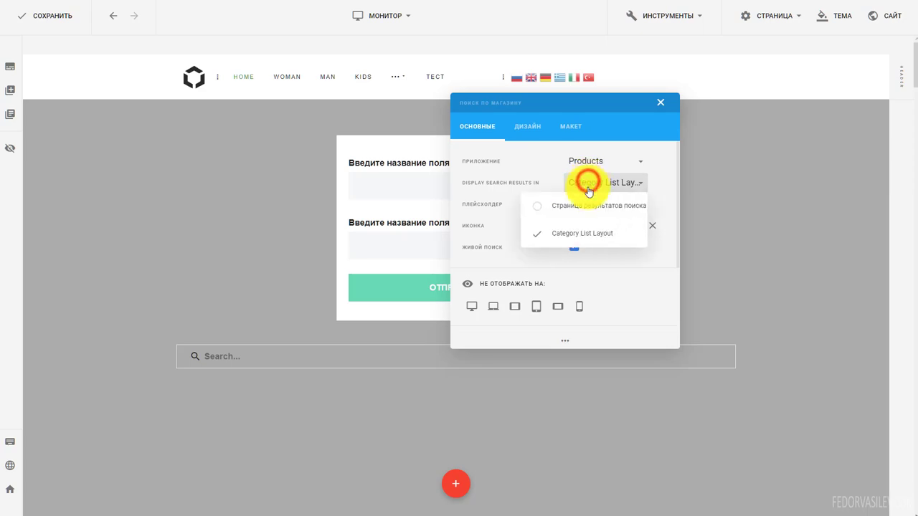
left_click(571, 205)
Examine the Search Results Page entry among the site's system pages and review the store search's options for displaying results
left_click(208, 1)
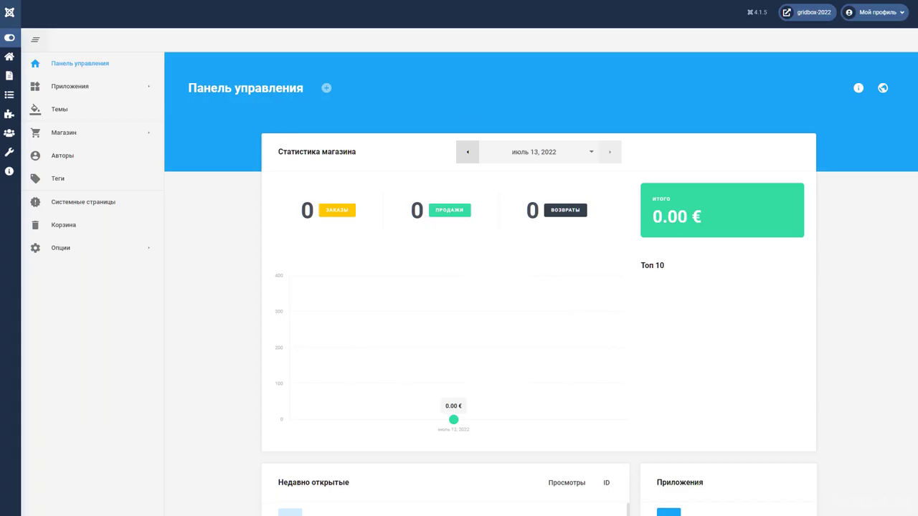
left_click(127, 201)
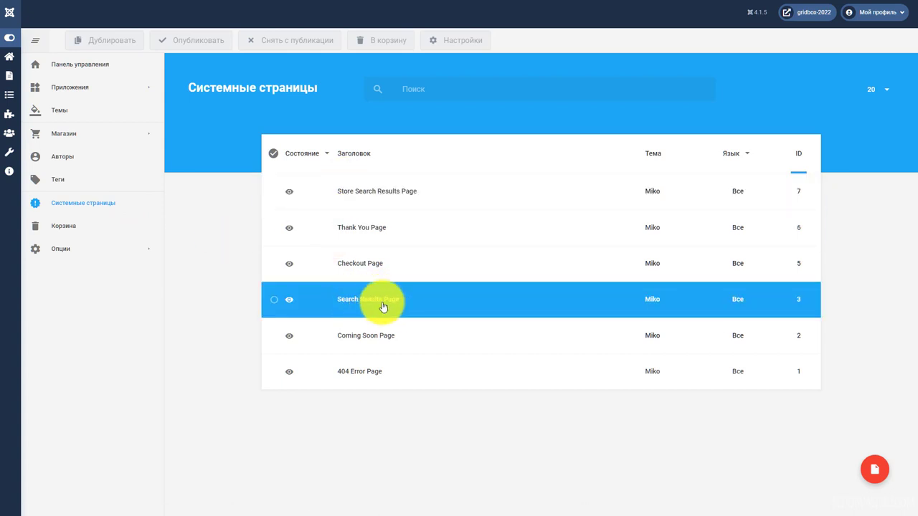
left_click(350, 302)
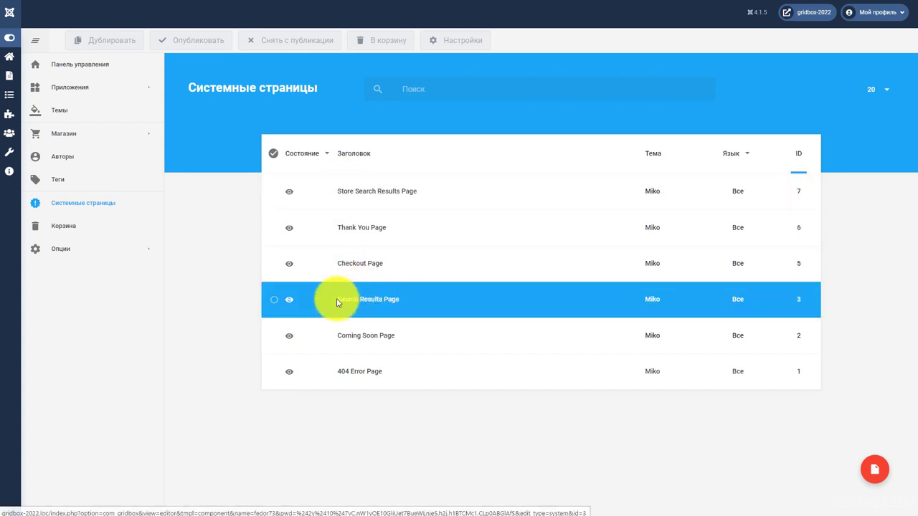
left_click(351, 304)
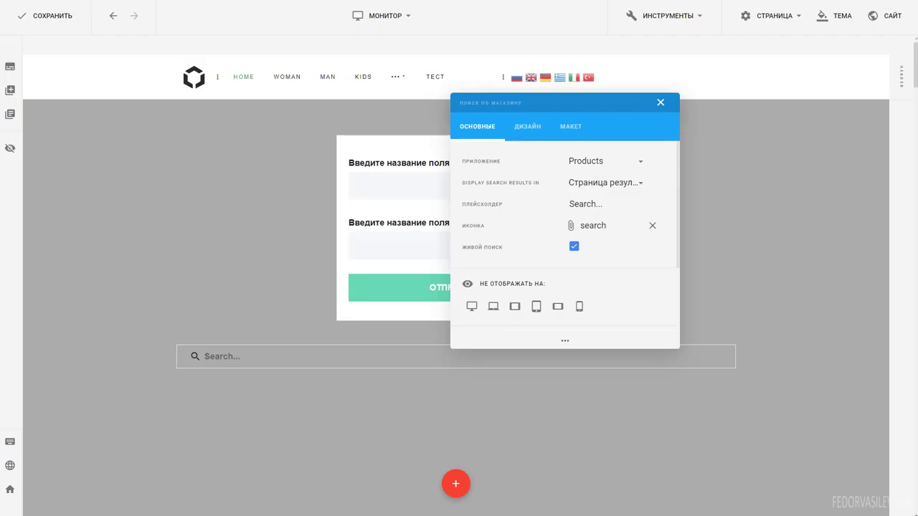
left_click(620, 184)
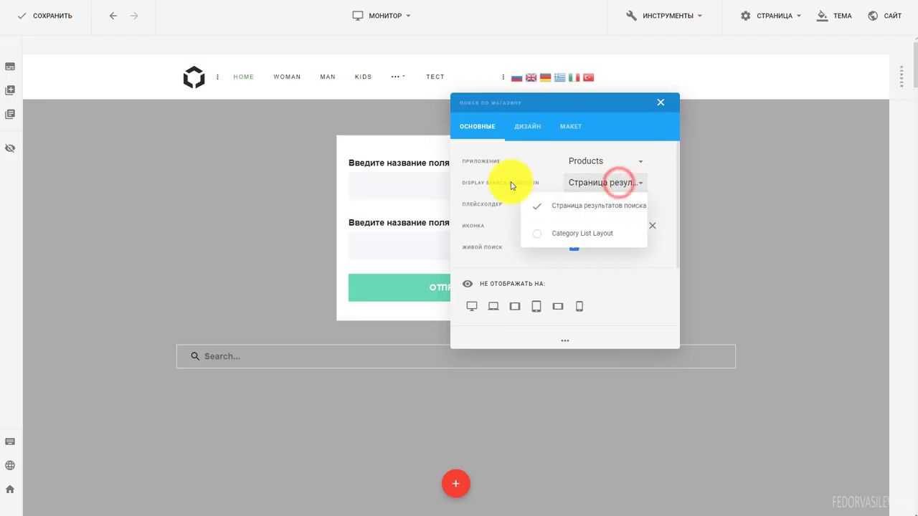
left_click(241, 356)
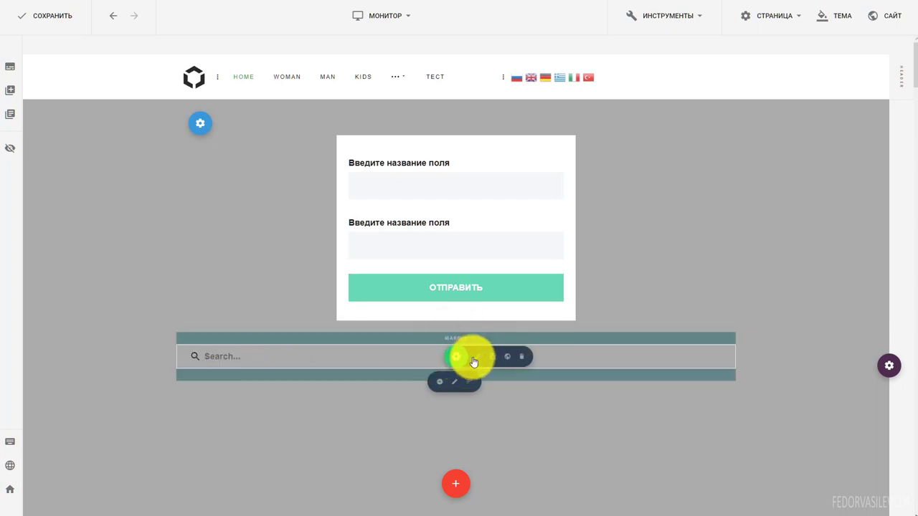
Give the store search field a solid white background, #ffffff at opacity 1, in its design settings
left_click(474, 358)
left_click(526, 127)
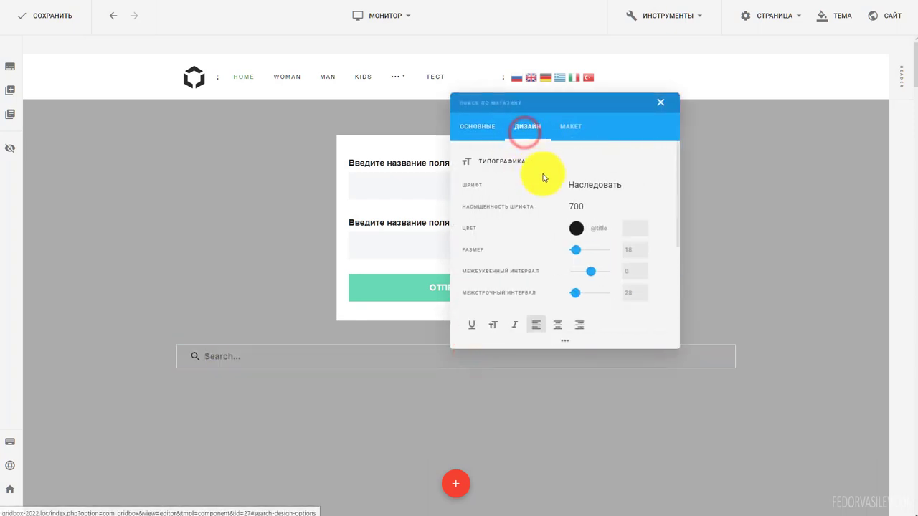
left_click_drag(677, 186, 677, 188)
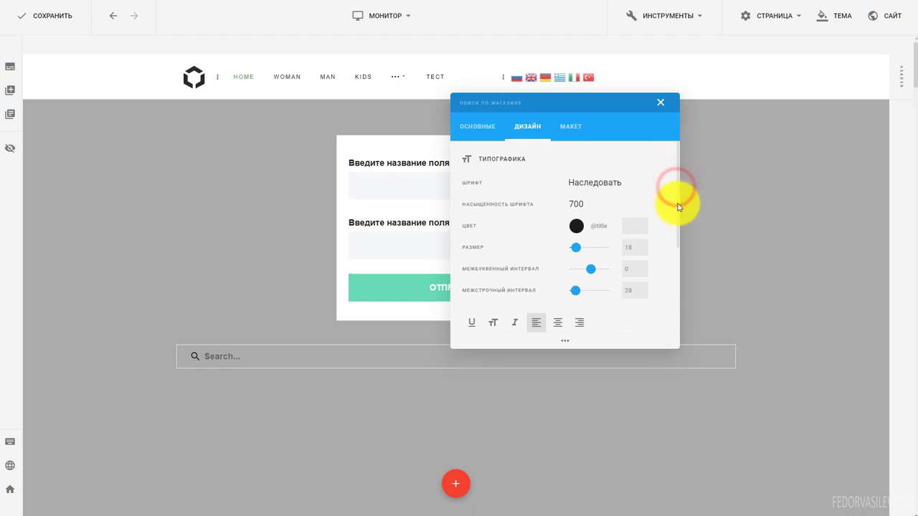
scroll(679, 272, "down", 4)
left_click(577, 308)
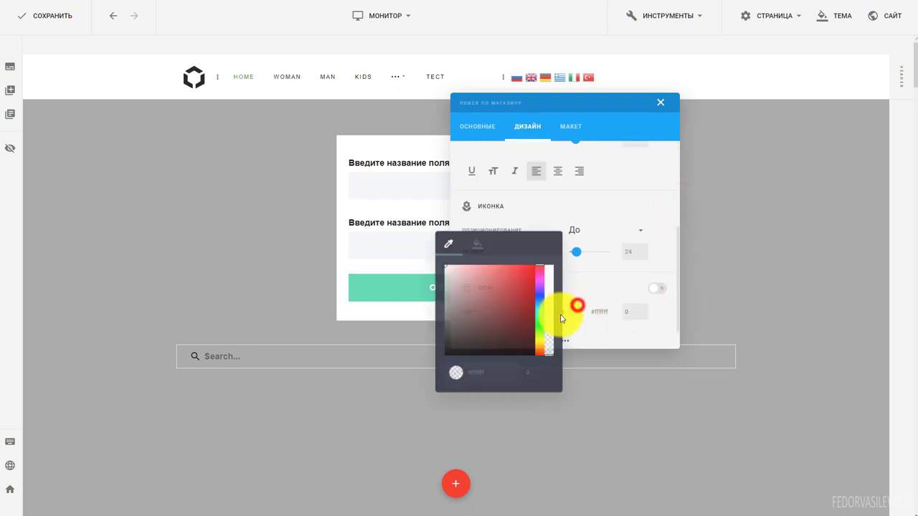
left_click_drag(550, 311, 543, 255)
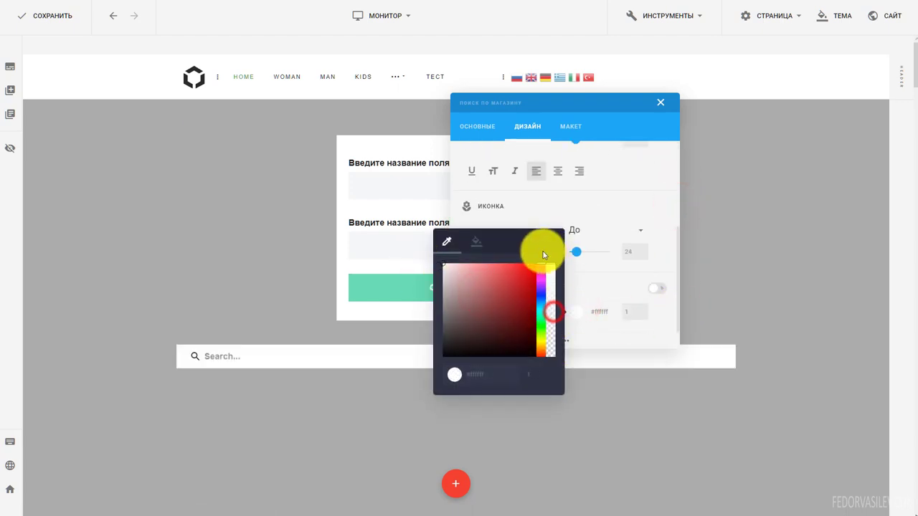
left_click(587, 279)
left_click(342, 413)
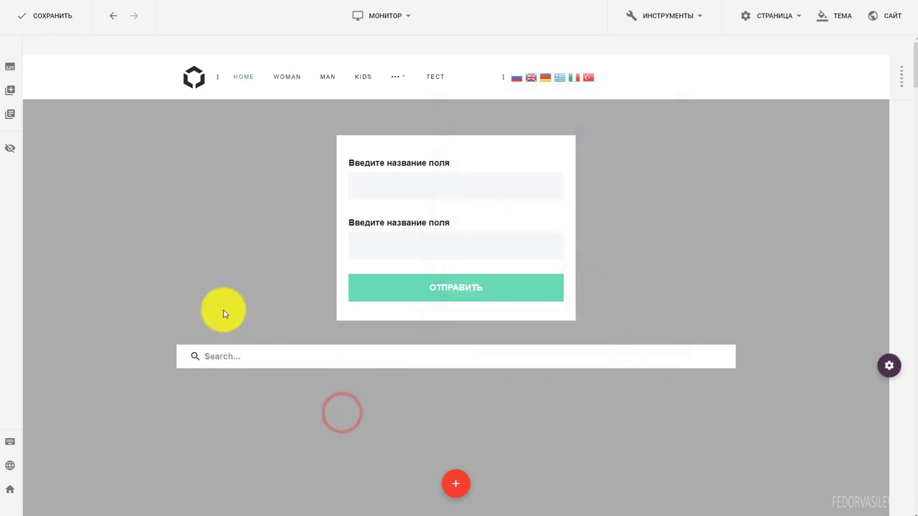
mouse_move(240, 350)
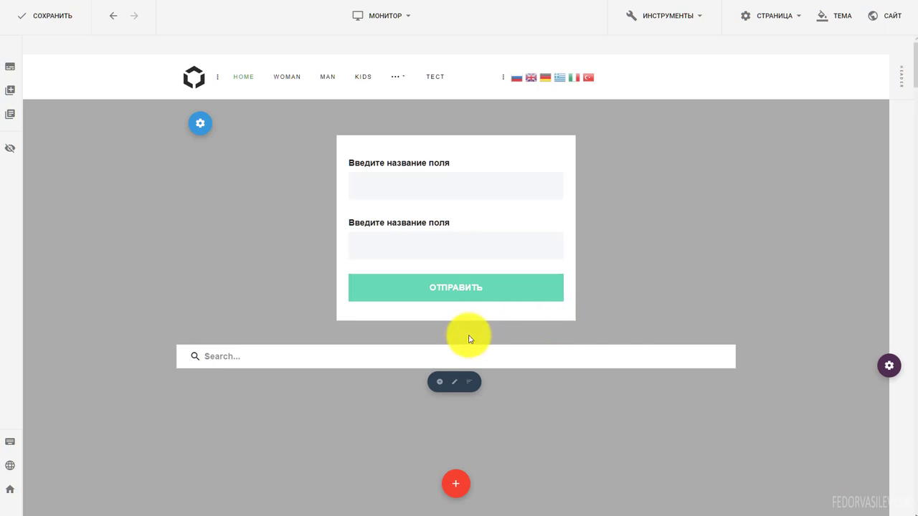
Show the page structure and dock it as Панель слева
left_click(12, 67)
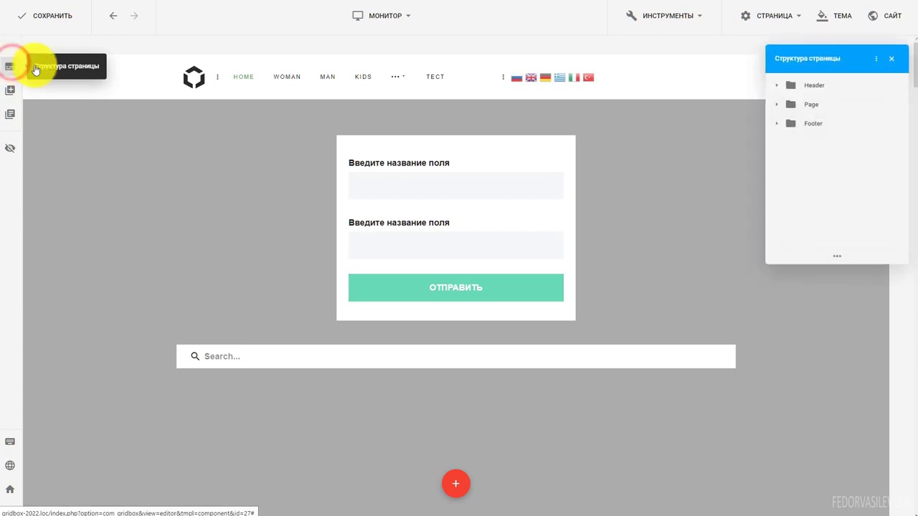
left_click(875, 61)
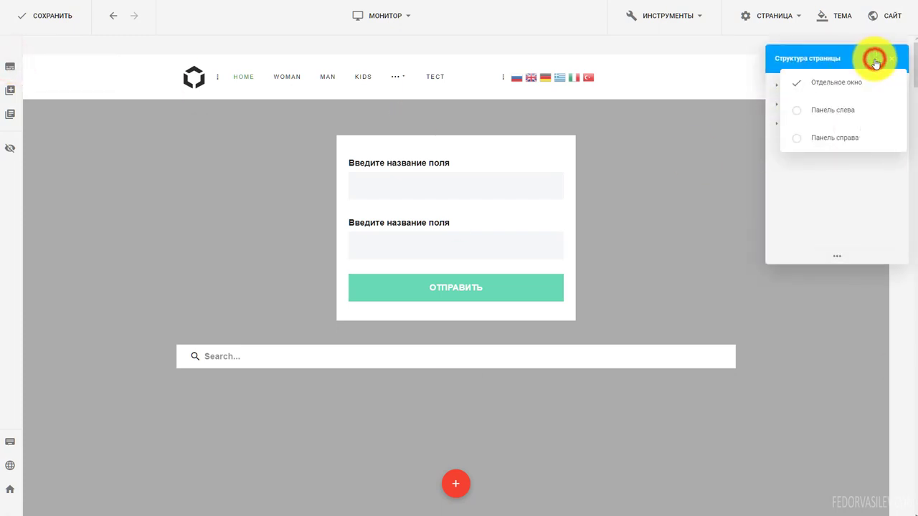
left_click(864, 107)
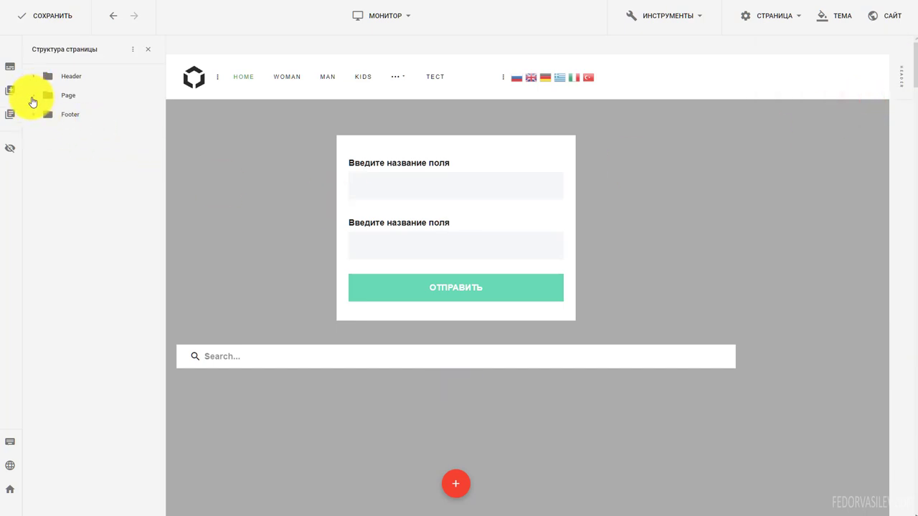
Expand Page in the page structure and rename its first section to скелет-1
left_click(35, 97)
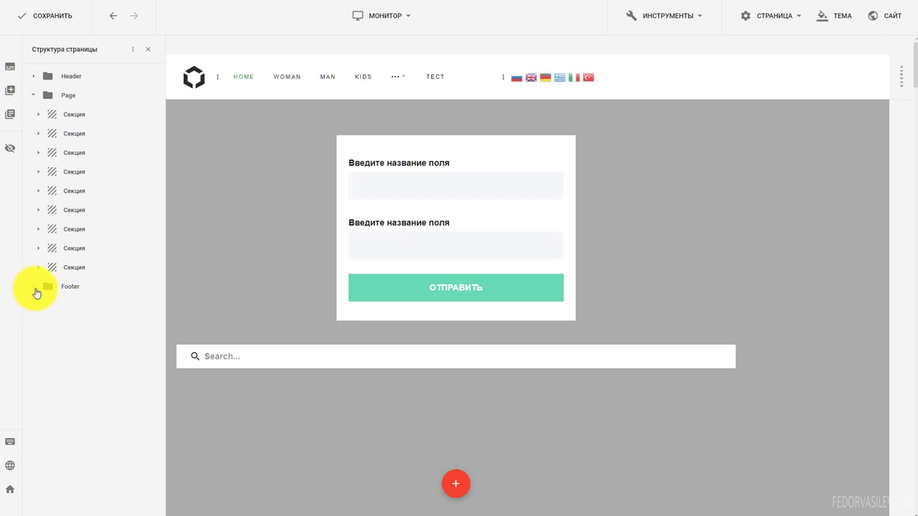
right_click(70, 117)
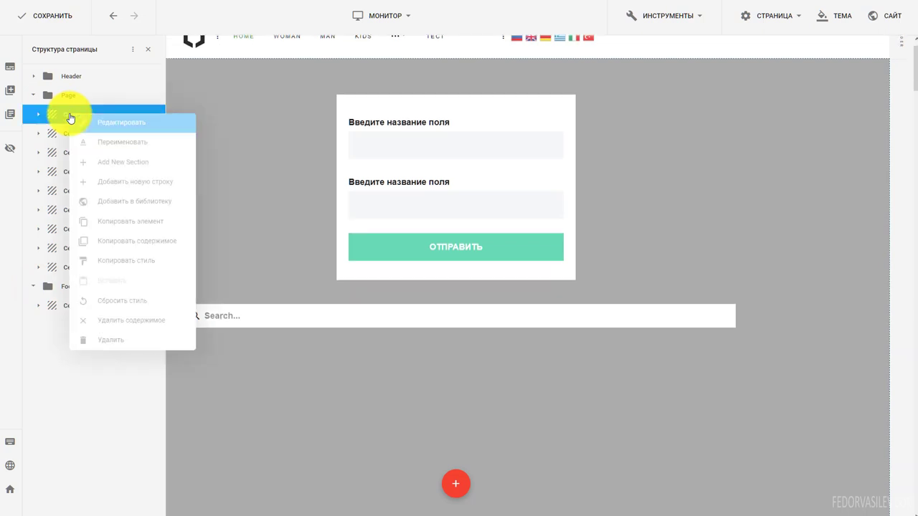
left_click(117, 142)
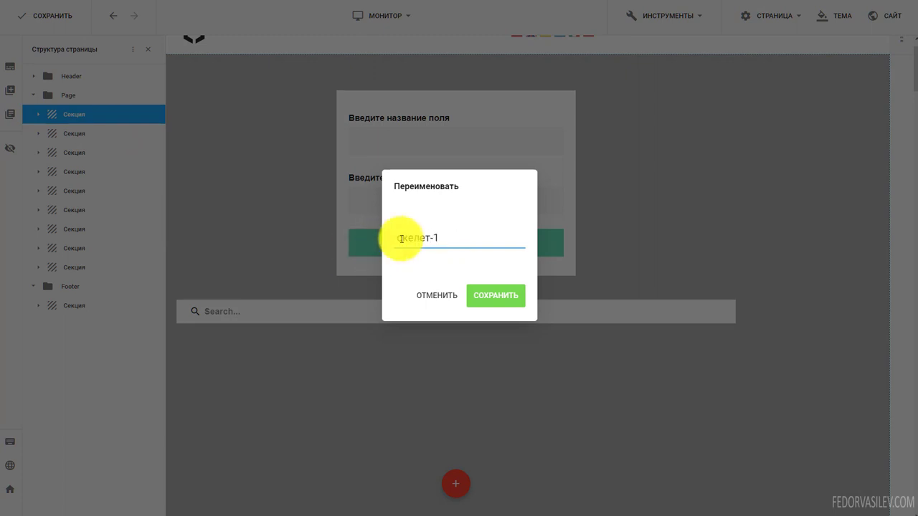
left_click(492, 297)
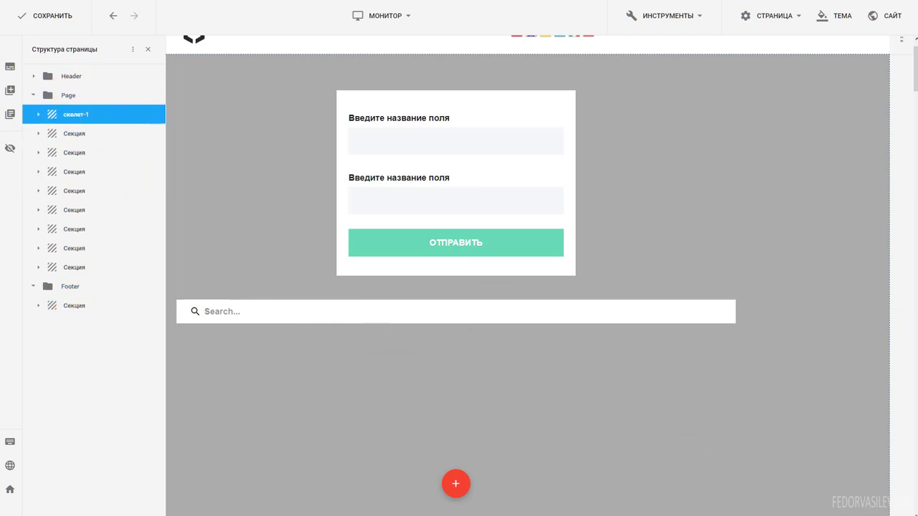
Close the page structure, install the Канонические URL application from the applications catalogue in the site administration, and save the page in the editor
left_click(717, 414)
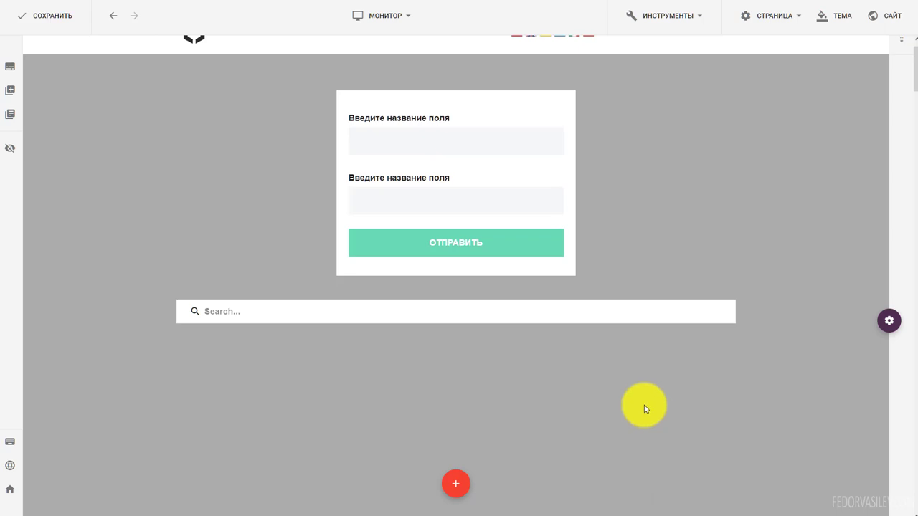
left_click(880, 19)
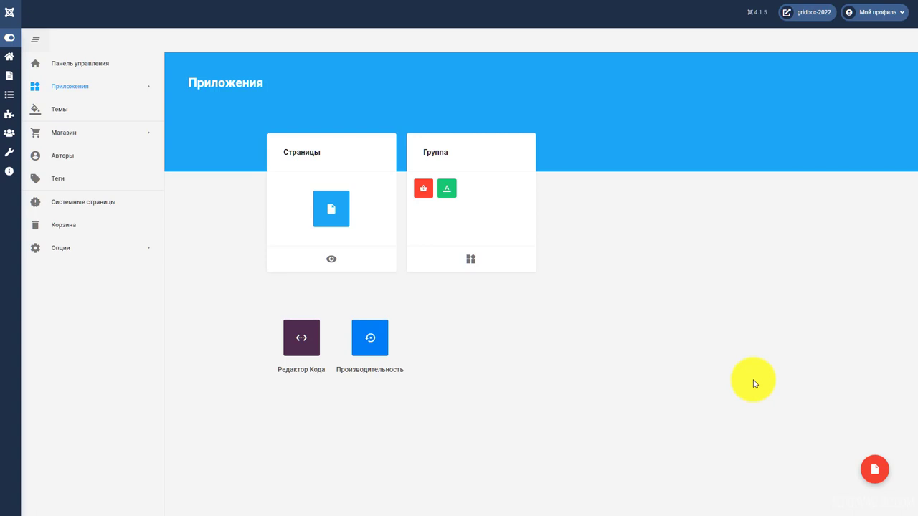
mouse_move(75, 94)
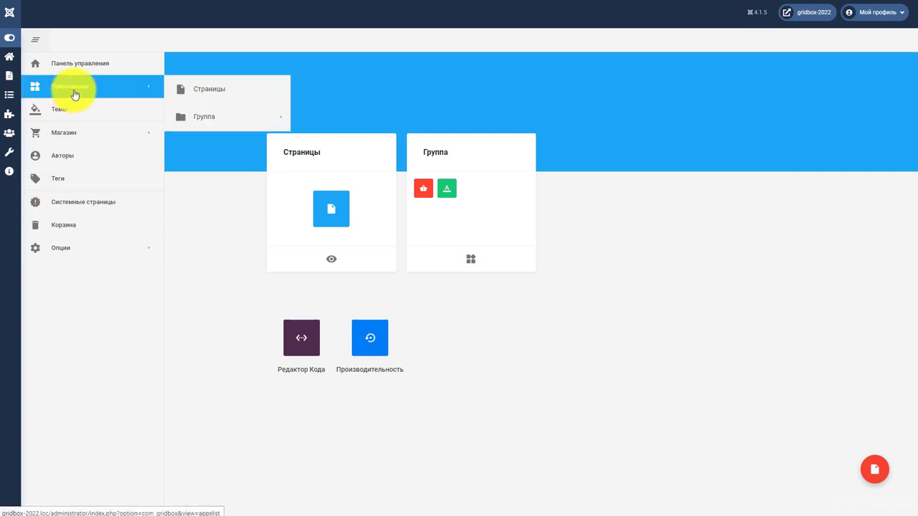
left_click(877, 471)
scroll(453, 303, "up", 5)
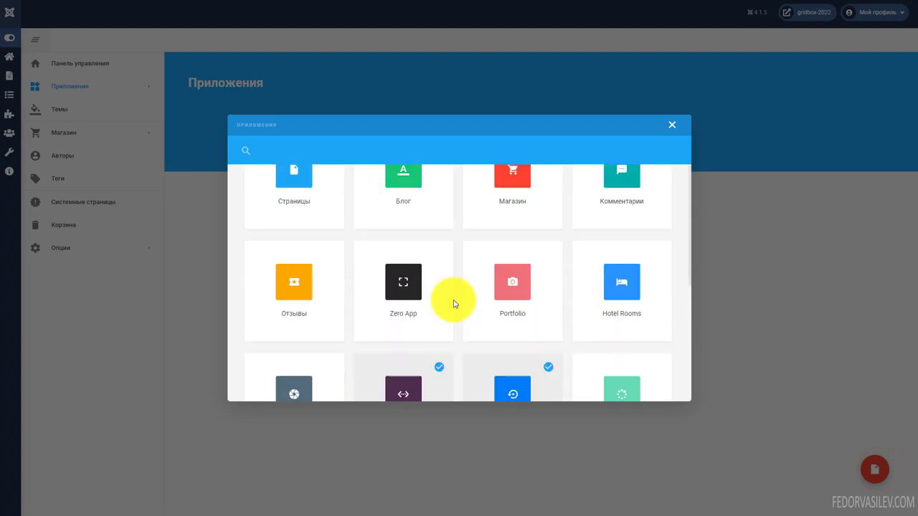
scroll(453, 303, "down", 3)
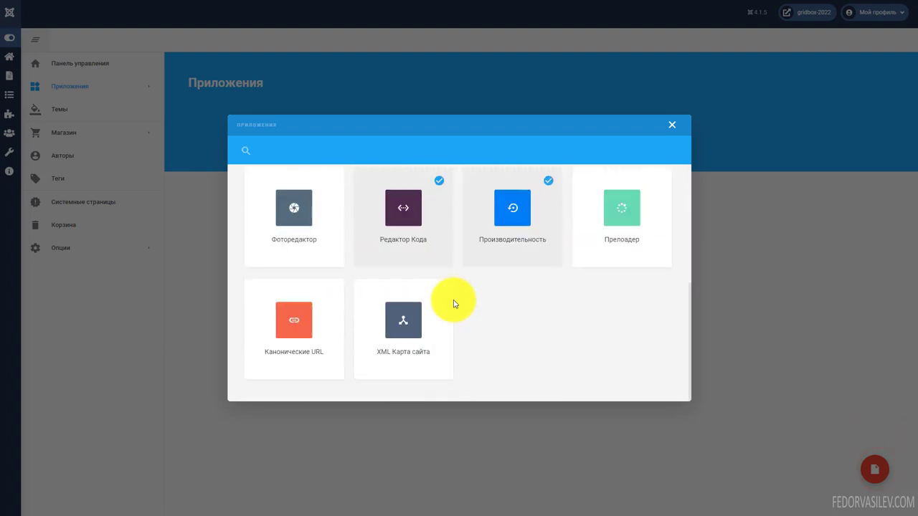
left_click(294, 328)
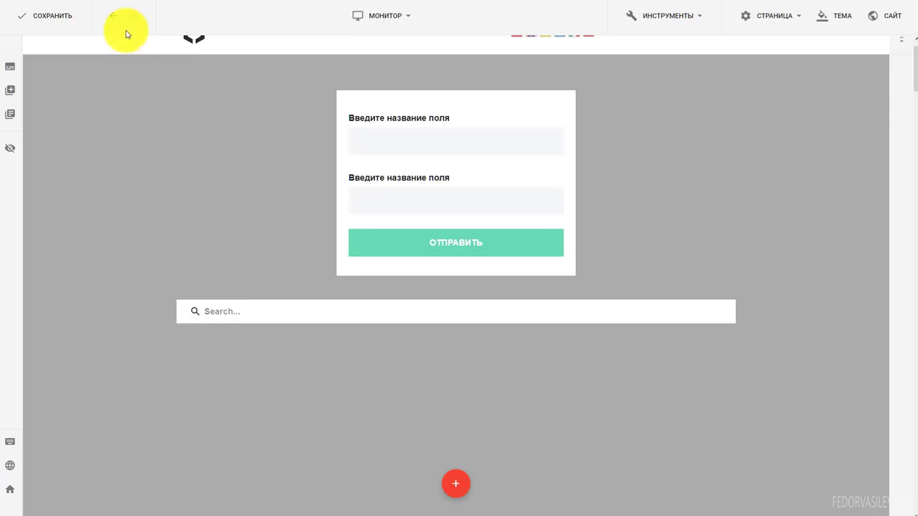
left_click(61, 23)
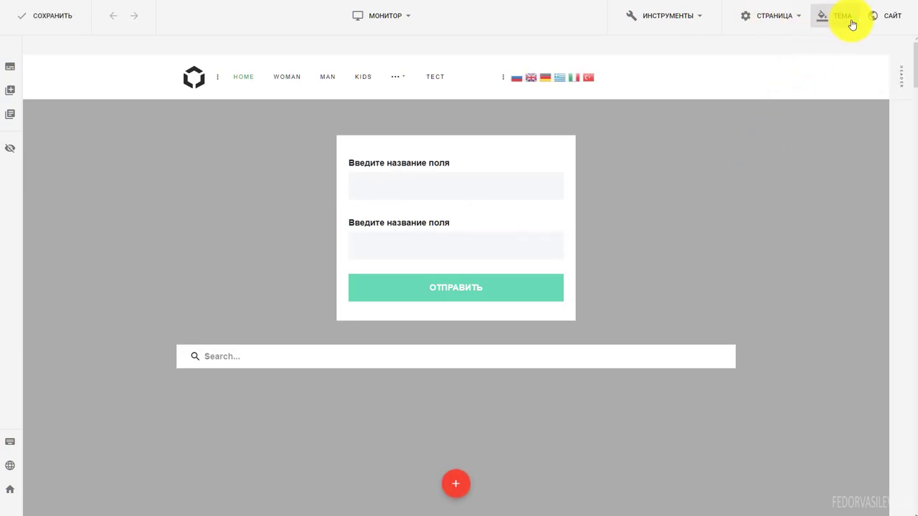
Turn on Канонические ссылки in the site's SEO settings and try switching Слеш в конце ссылки on and off
left_click(889, 16)
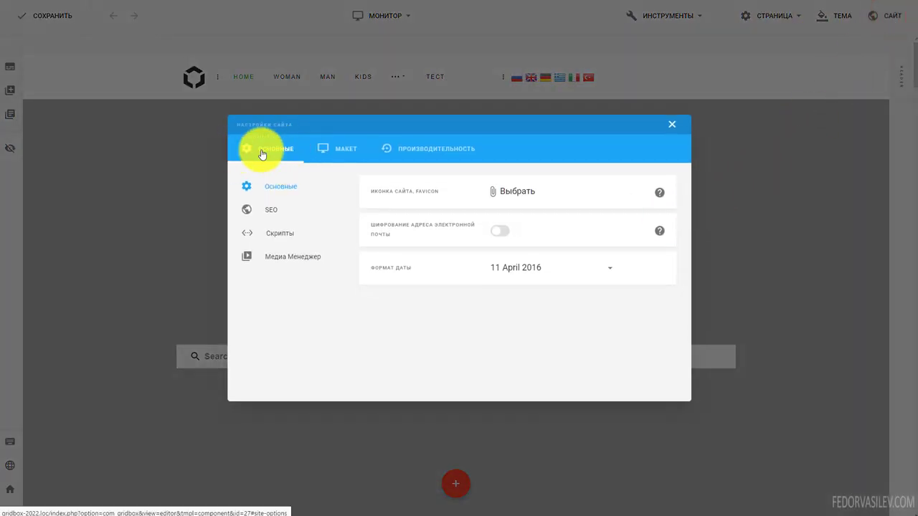
left_click(265, 211)
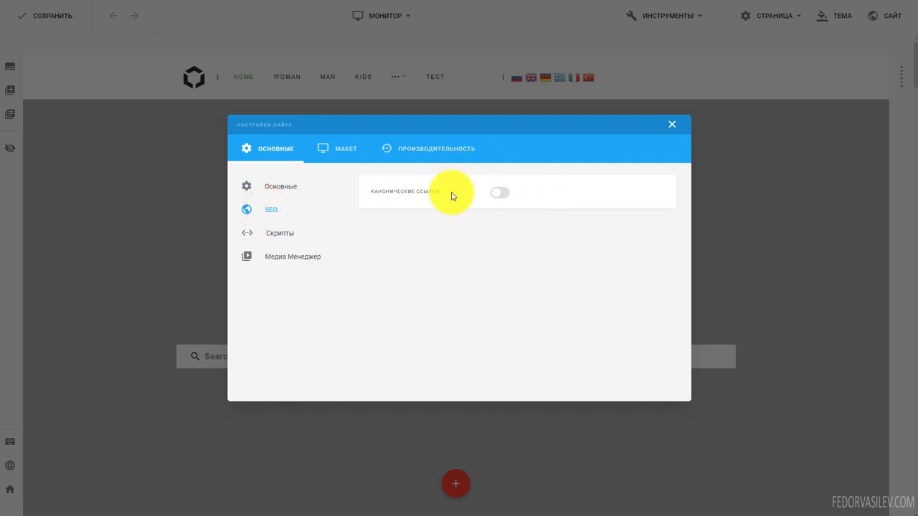
left_click(499, 192)
left_click(567, 226)
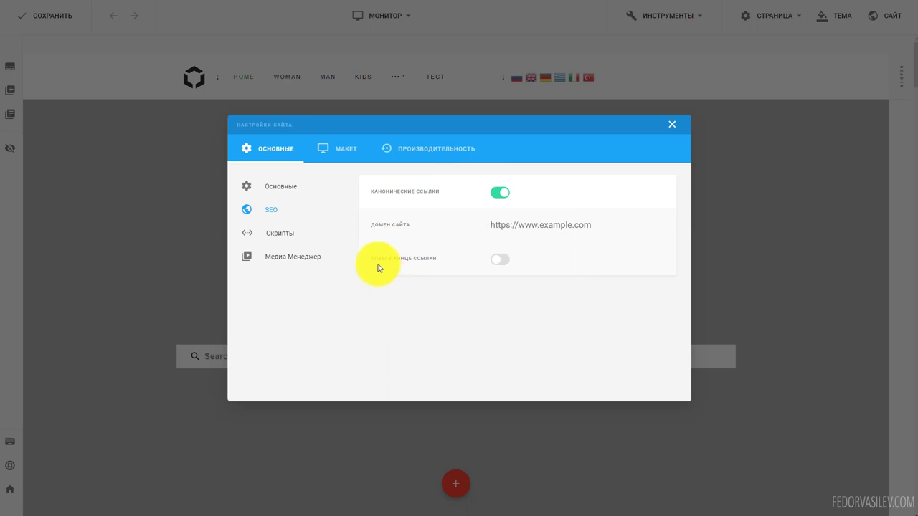
left_click(500, 260)
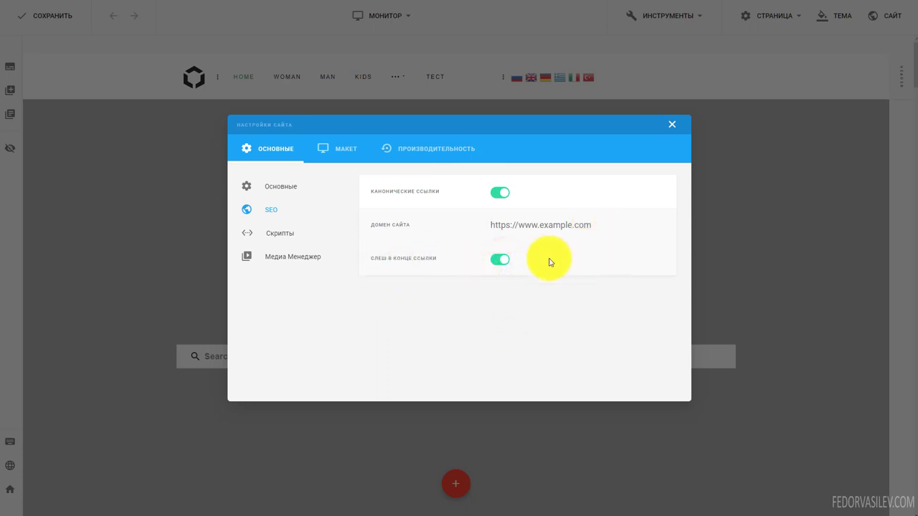
left_click(500, 261)
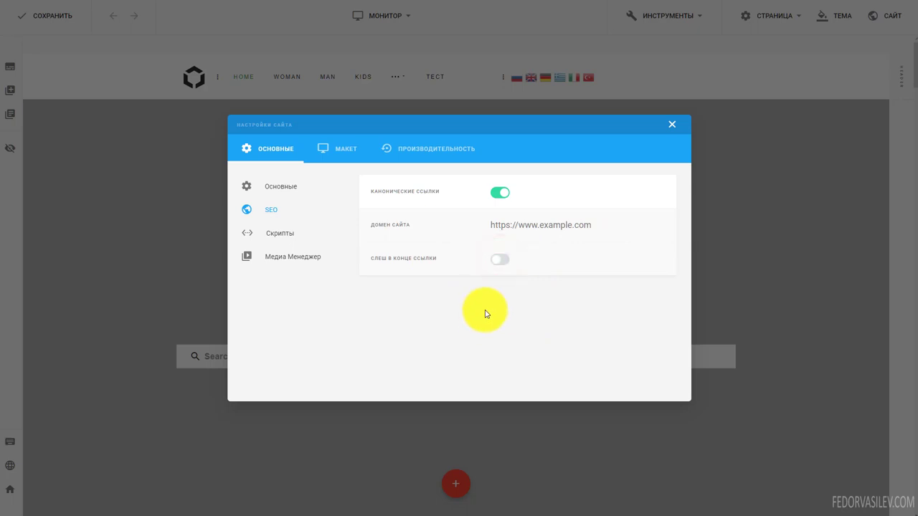
left_click(500, 261)
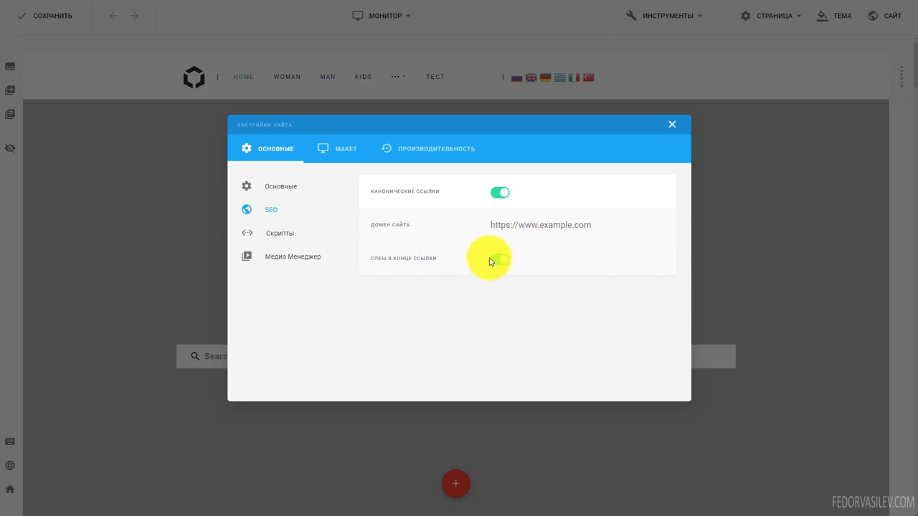
left_click(491, 258)
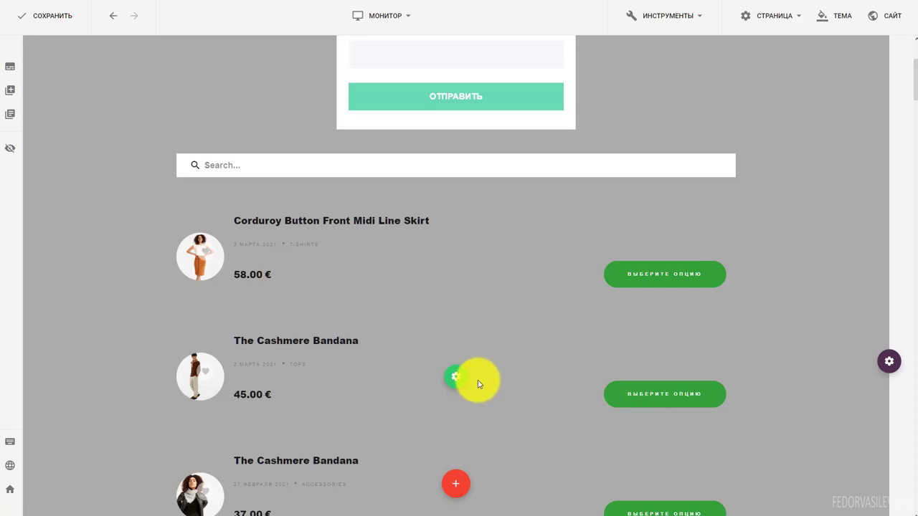
Look through the Приложение group of the plugin list, which includes the Последние посты plugin, and return to the product list
mouse_move(461, 379)
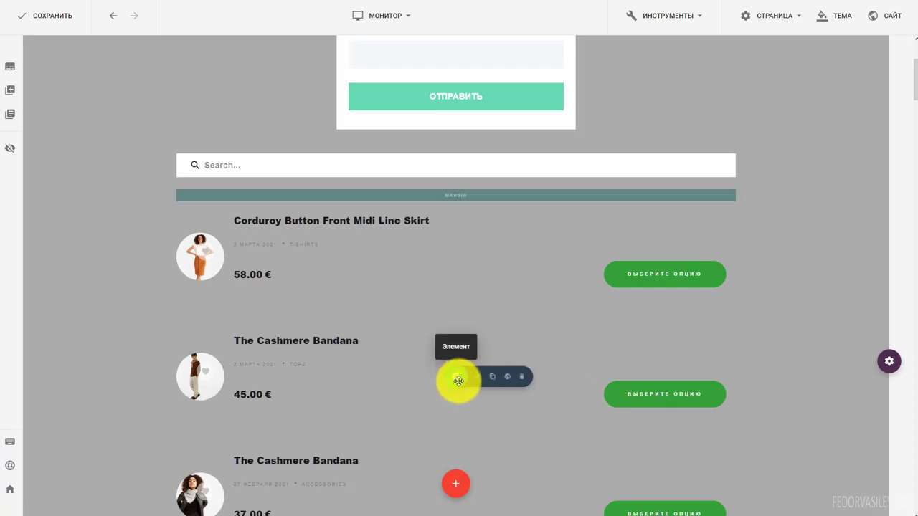
left_click(477, 377)
left_click(498, 269)
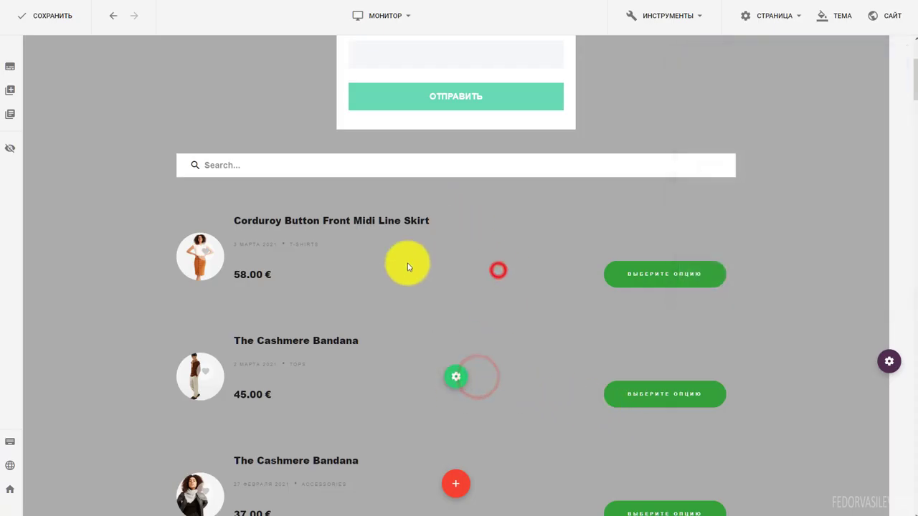
scroll(404, 286, "down", 2)
left_click(435, 420)
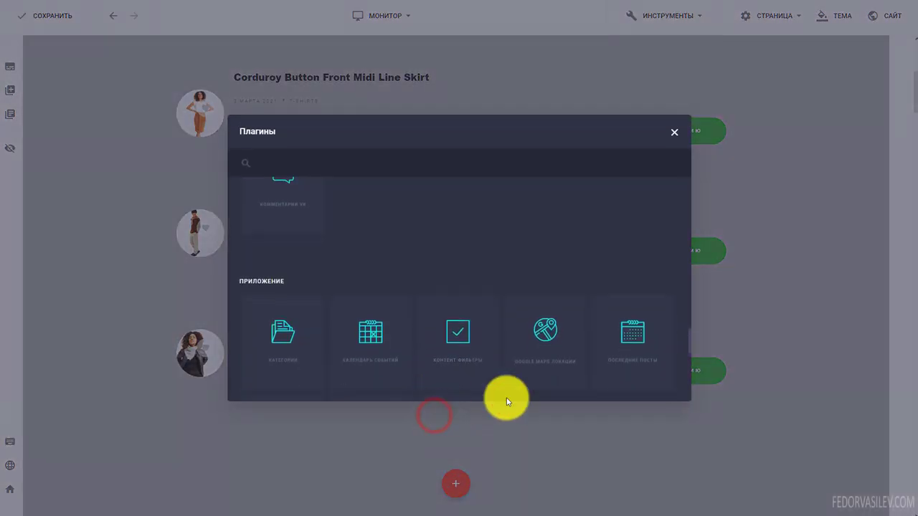
left_click(675, 132)
scroll(406, 311, "up", 1)
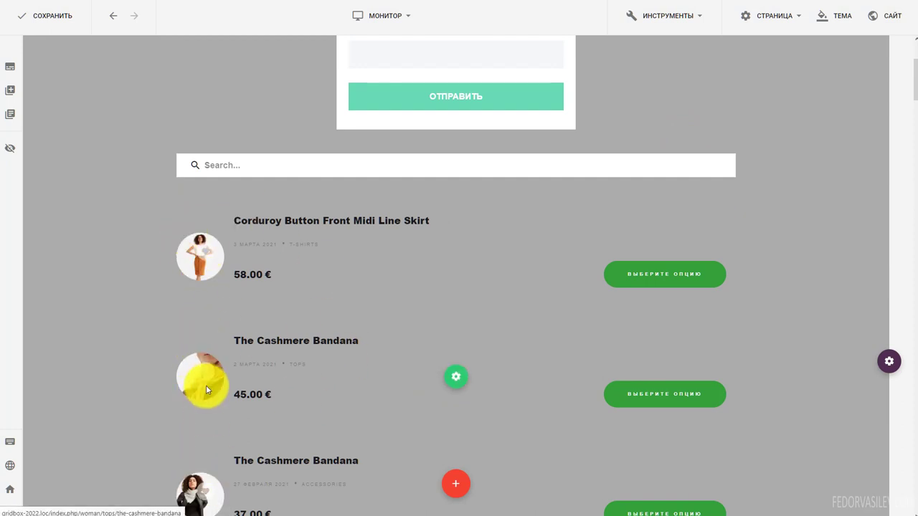
Set the Последние посты element's sorting to Title Z - A and choose its sort order once more
mouse_move(456, 369)
left_click(477, 380)
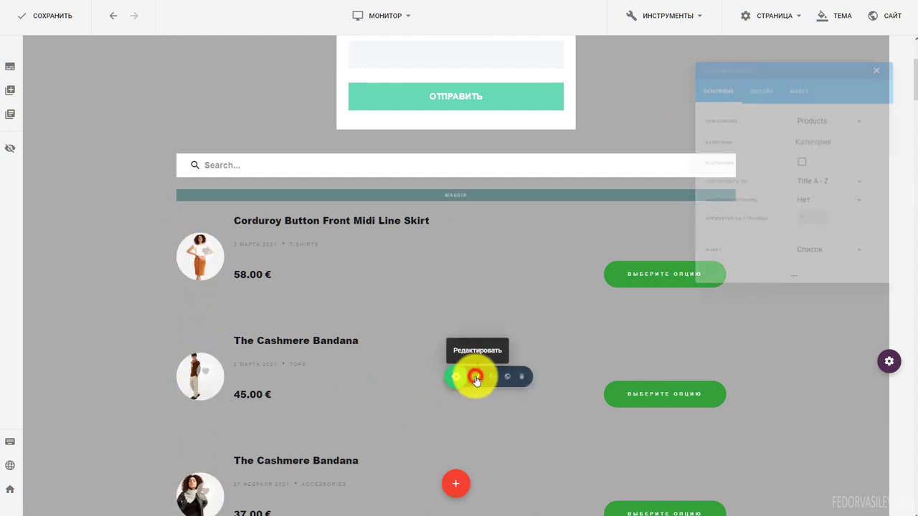
left_click(841, 191)
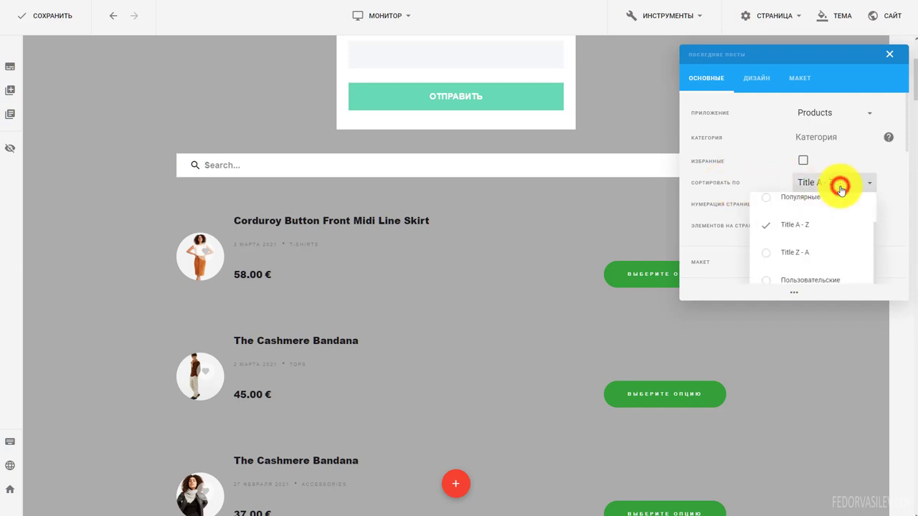
left_click(791, 253)
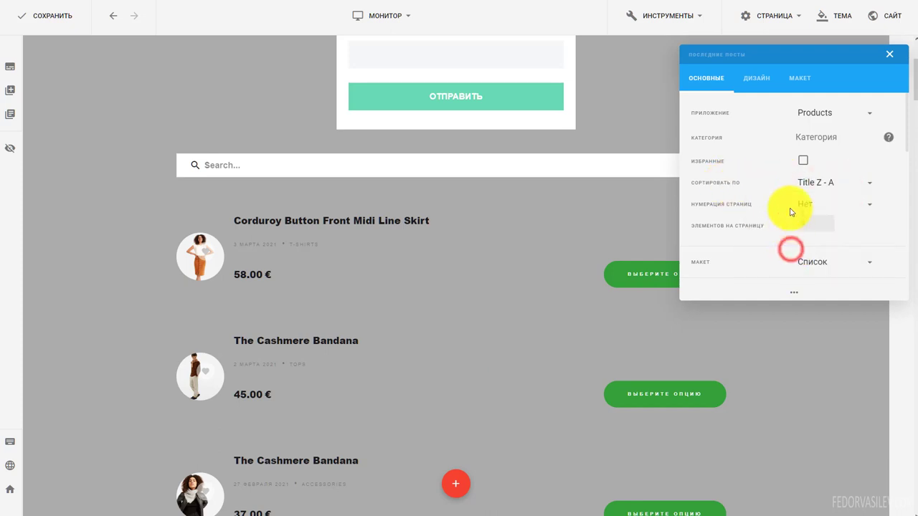
left_click(809, 184)
left_click(817, 231)
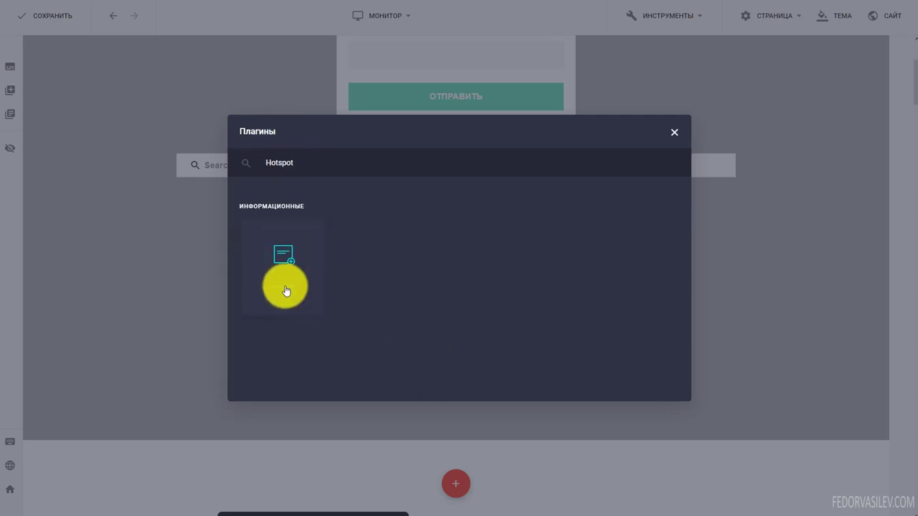
Add the Hotspot plugin below the store search field and open the hotspot's pop-up
left_click(285, 253)
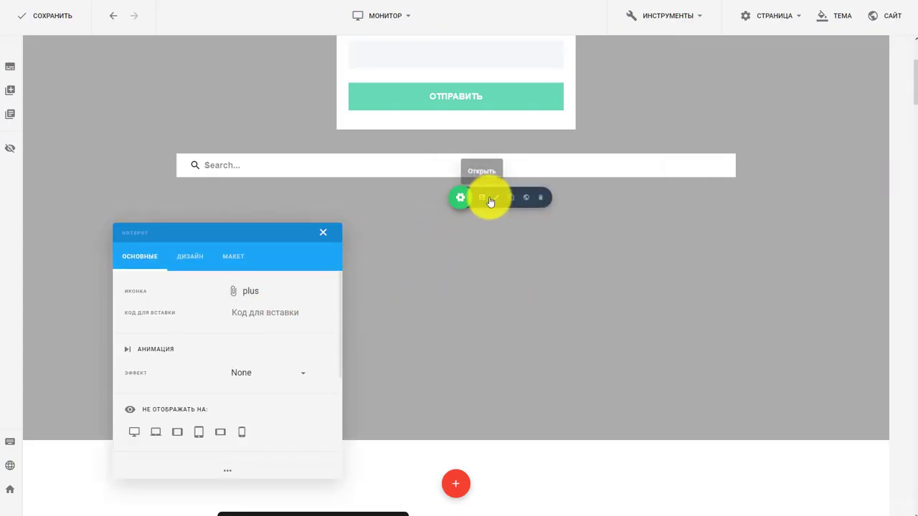
left_click(490, 199)
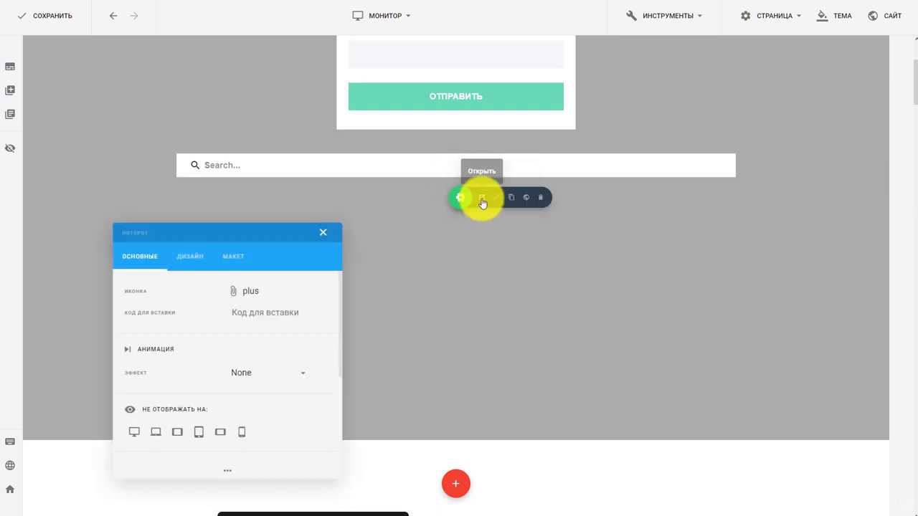
left_click(479, 200)
Find the Текст plugin, add it inside the hotspot's pop-up, and close the pop-up
left_click(462, 156)
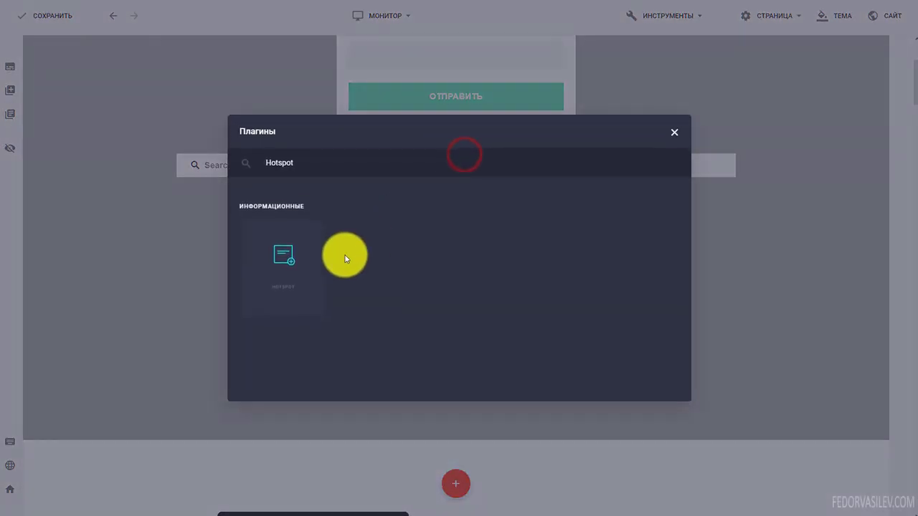
triple_click(341, 159)
type("тек")
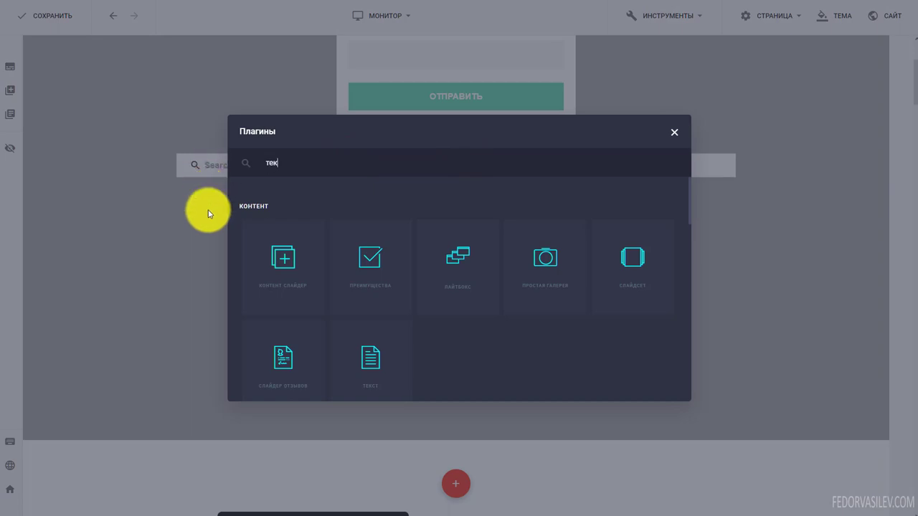
left_click(266, 258)
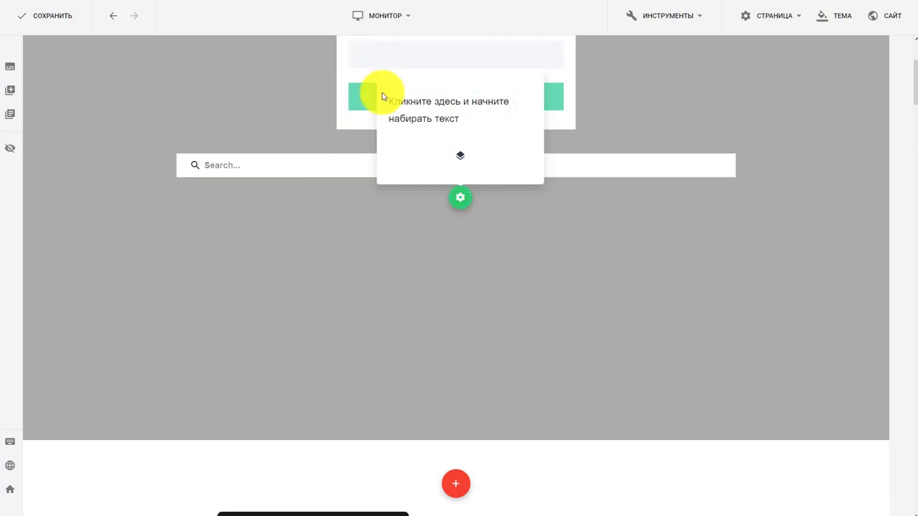
left_click(496, 269)
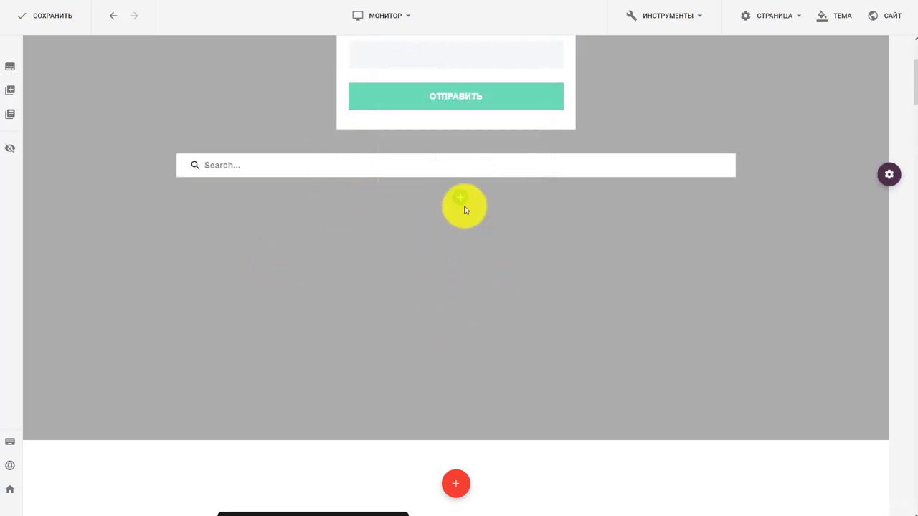
Move the hotspot from below the search field onto the form, at the start of the second field's label
left_click_drag(459, 198, 424, 243)
scroll(478, 293, "up", 2)
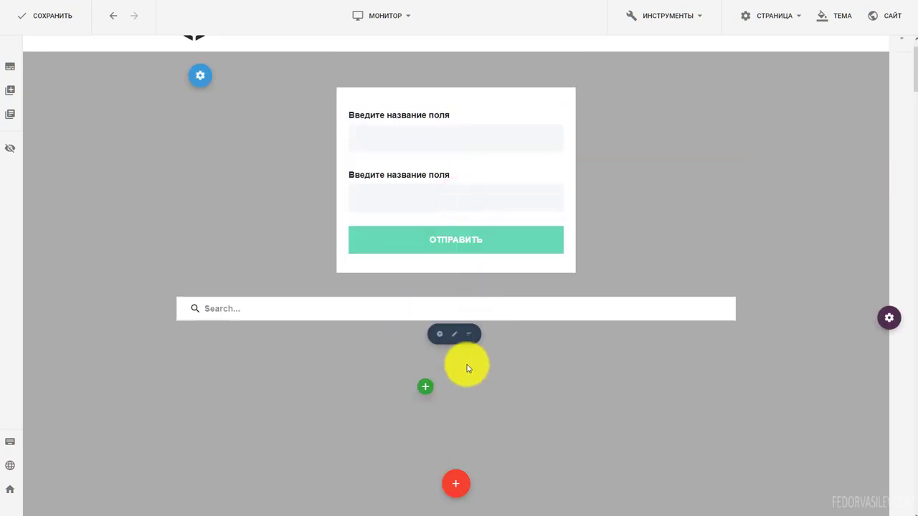
left_click_drag(427, 382, 339, 255)
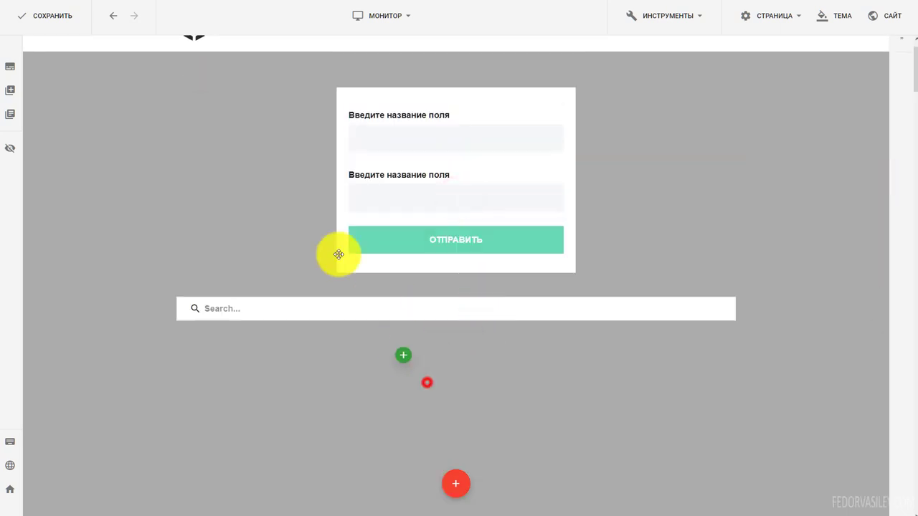
left_click(341, 185)
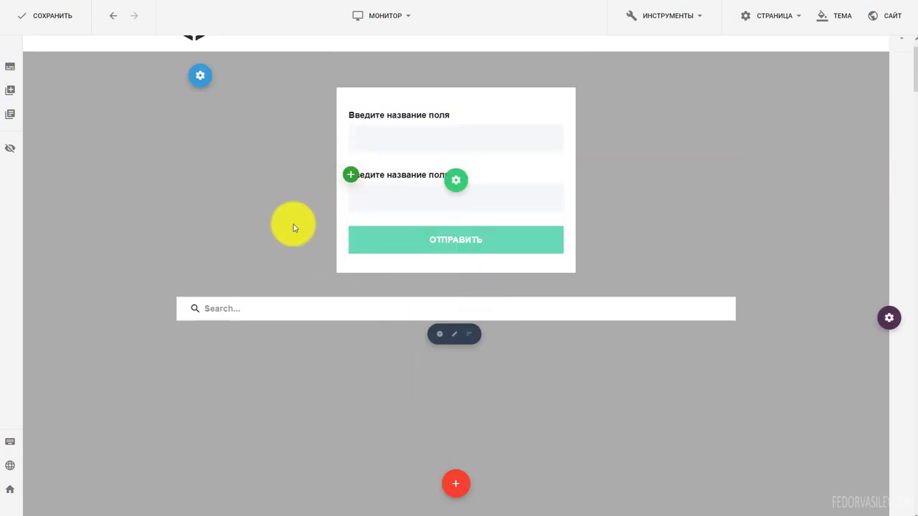
Reposition the hotspot near the form's left edge just above the second field's label, and check its text pop-up there
mouse_move(351, 175)
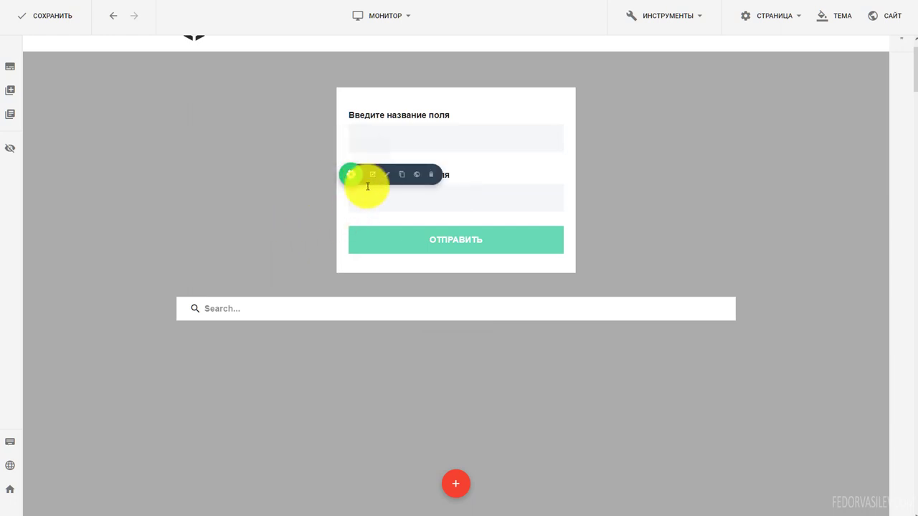
left_click_drag(352, 175, 328, 121)
left_click(382, 167)
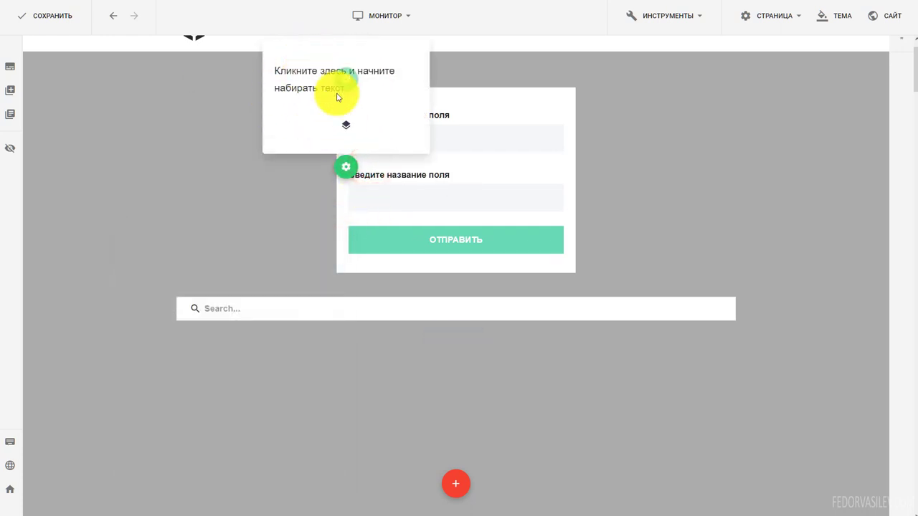
left_click(307, 206)
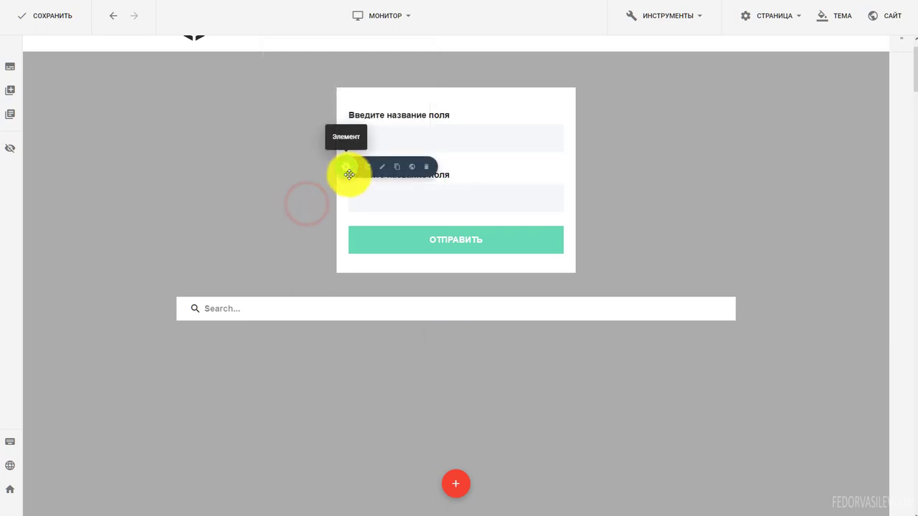
left_click_drag(350, 177, 345, 167)
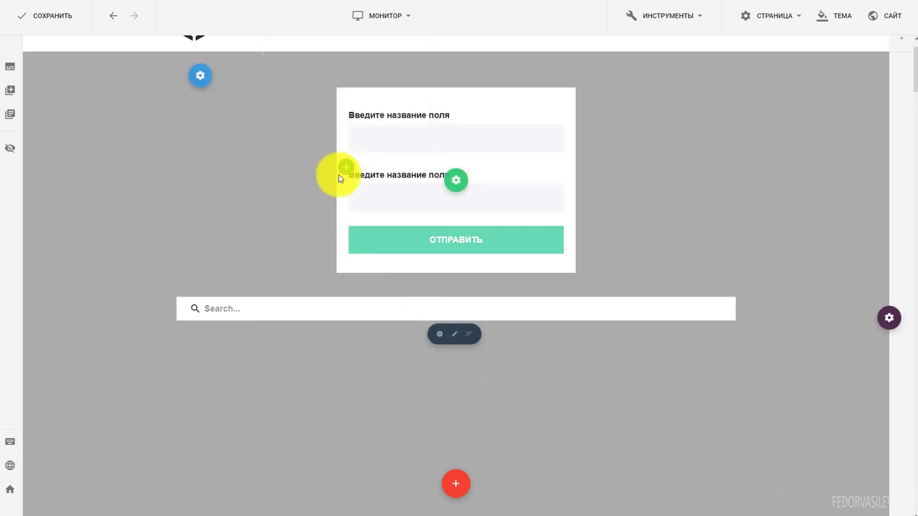
Open the hotspot's settings for editing and set its pop-up tooltip (Всплывающая подсказка) to display On Hover in the design options
mouse_move(349, 164)
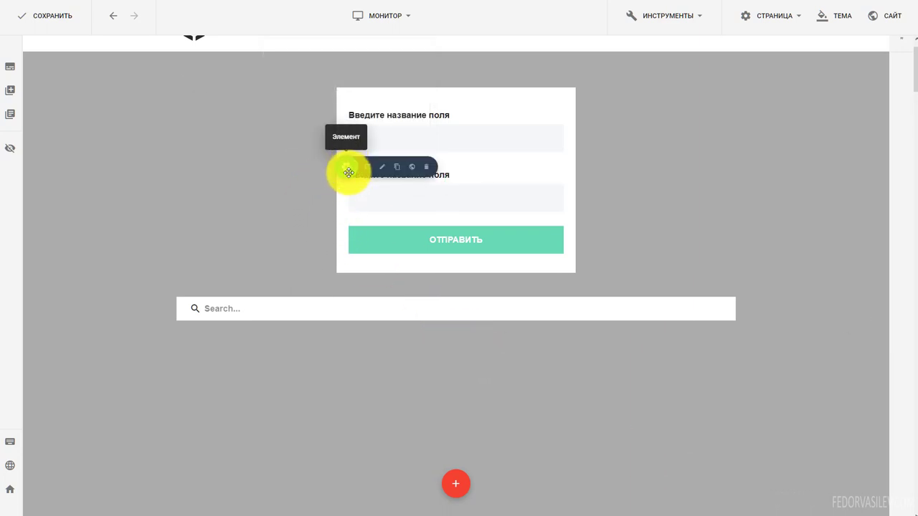
left_click(385, 168)
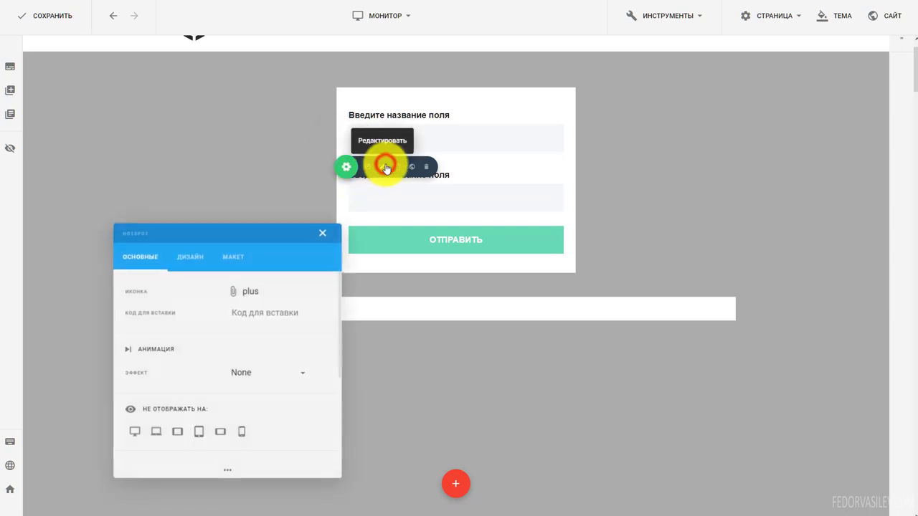
left_click(271, 369)
left_click(268, 364)
left_click(190, 256)
left_click(232, 291)
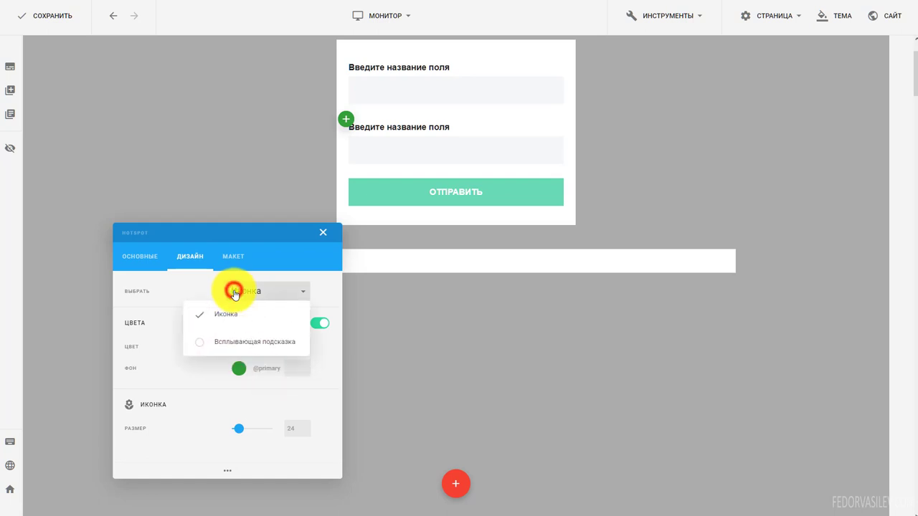
left_click(255, 343)
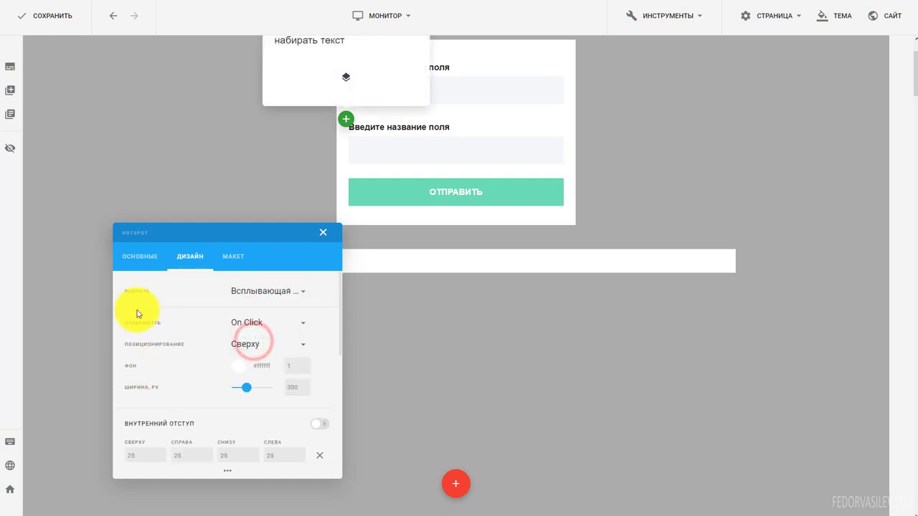
left_click(267, 324)
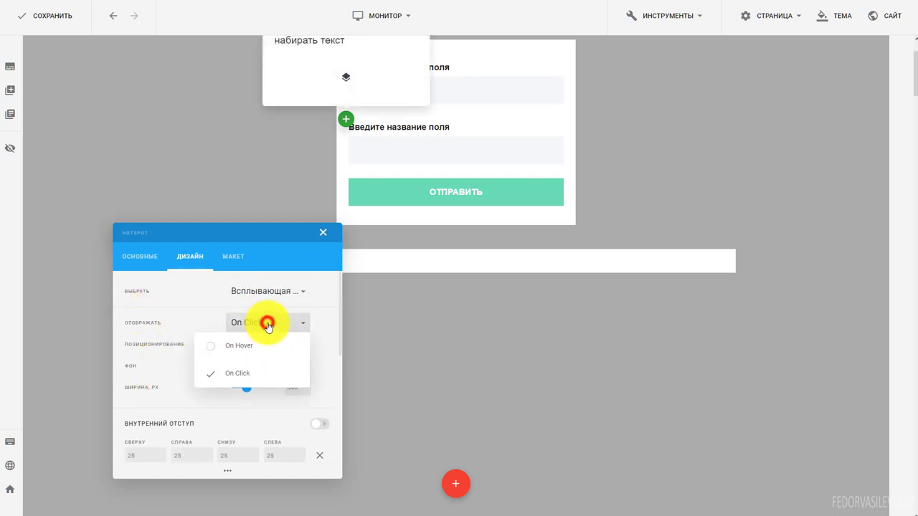
left_click(200, 350)
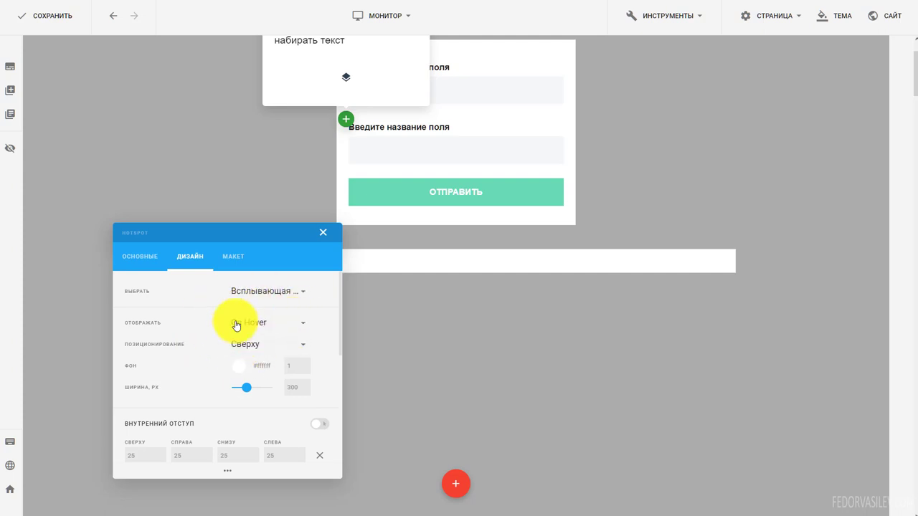
Save the page and check the hotspot's pop-up on the published page
left_click(53, 16)
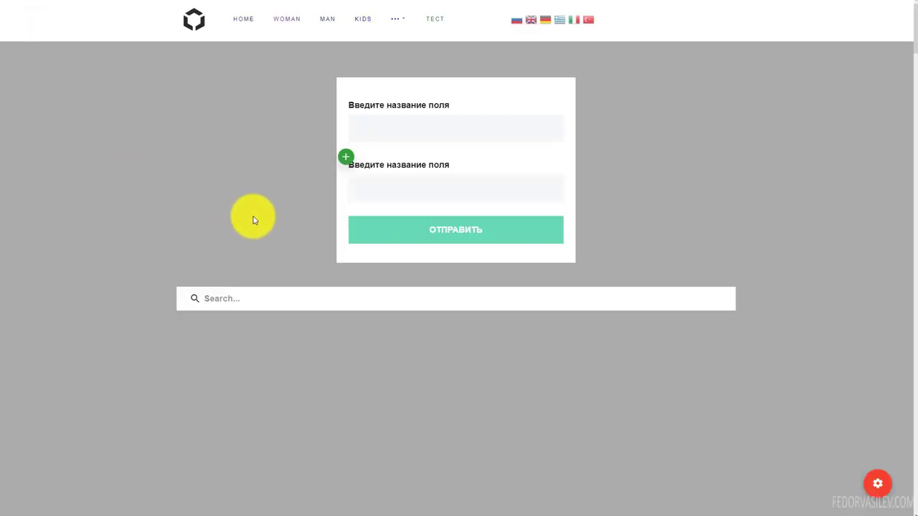
mouse_move(349, 159)
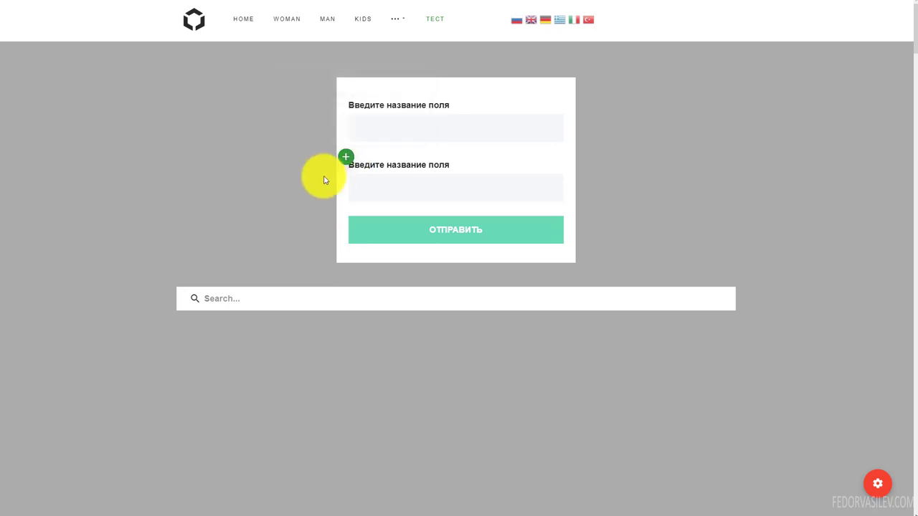